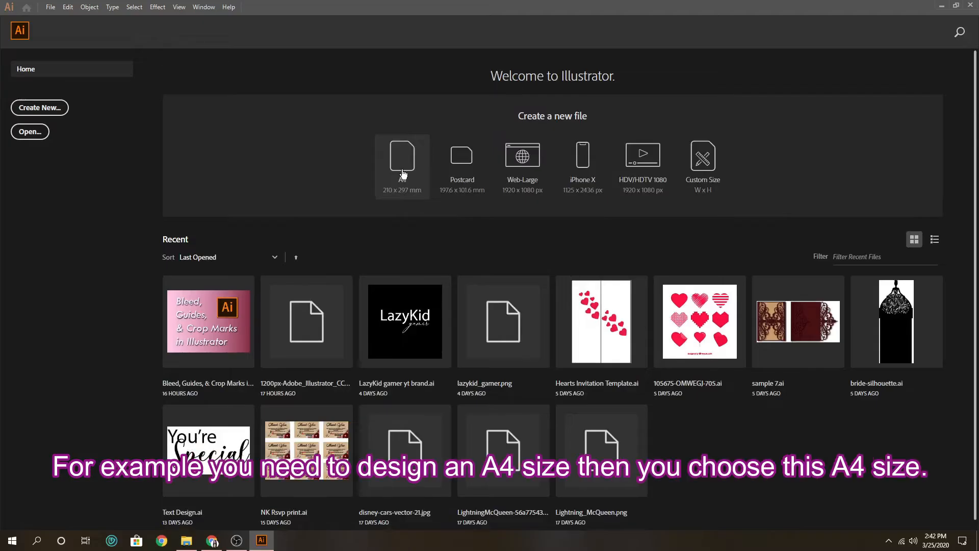
Create a blank A4 document from the 210 x 297 mm preset, and close it again.
{"action": "left_click", "coordinate": [402, 169]}
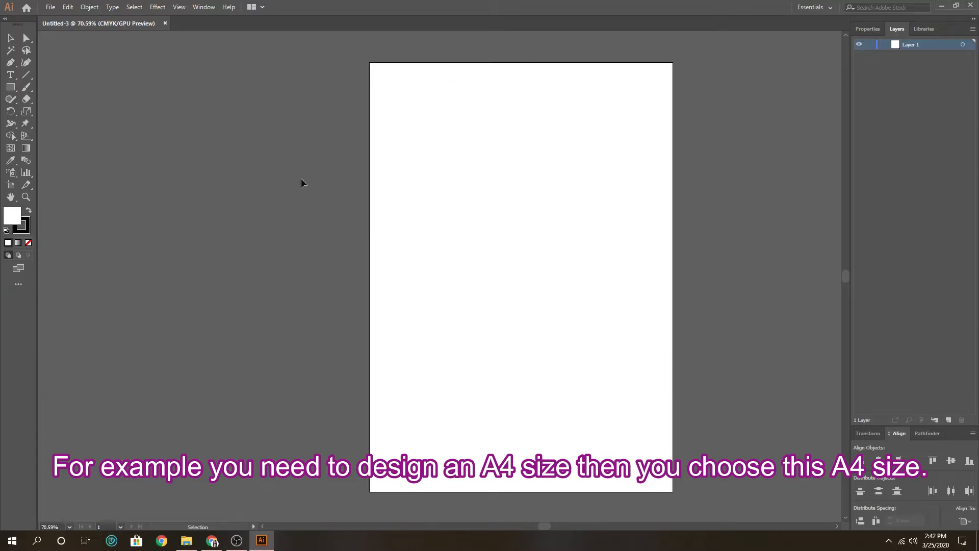
{"action": "left_click", "coordinate": [165, 23]}
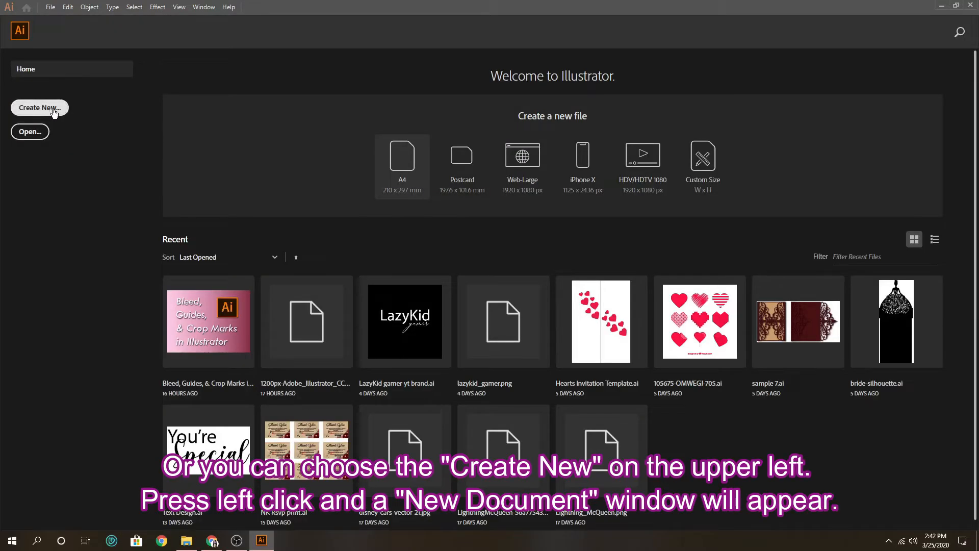
Start a new document named Sample Project using the recent custom 1080 x 1080 px preset.
{"action": "left_click", "coordinate": [53, 108]}
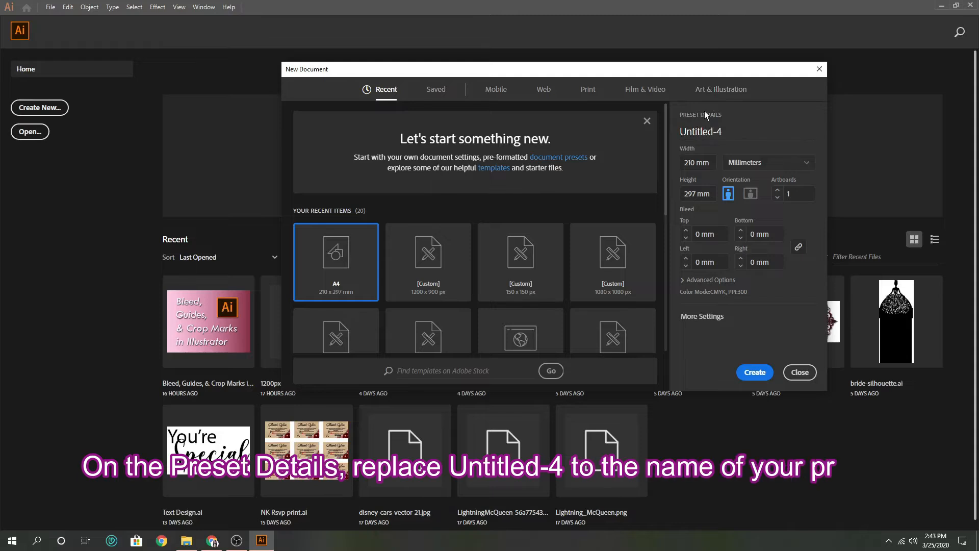
{"action": "double_click", "coordinate": [728, 133]}
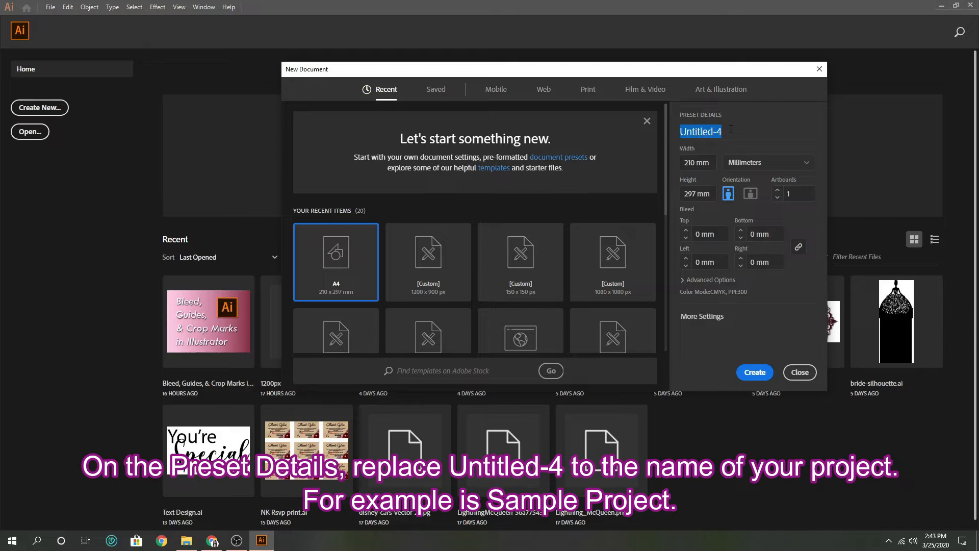
{"action": "type", "text": "Sample Project"}
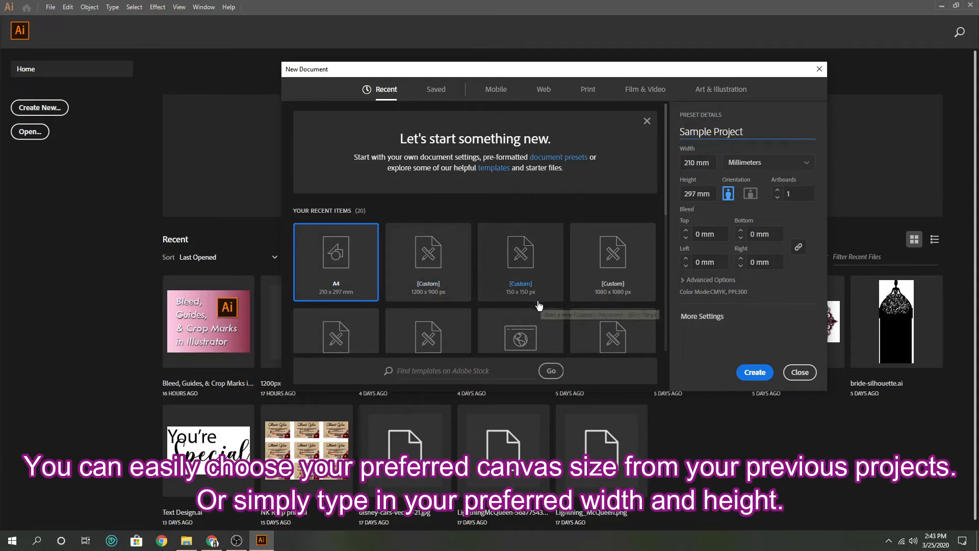
{"action": "scroll", "coordinate": [538, 305], "scroll_direction": "down", "scroll_amount": 1}
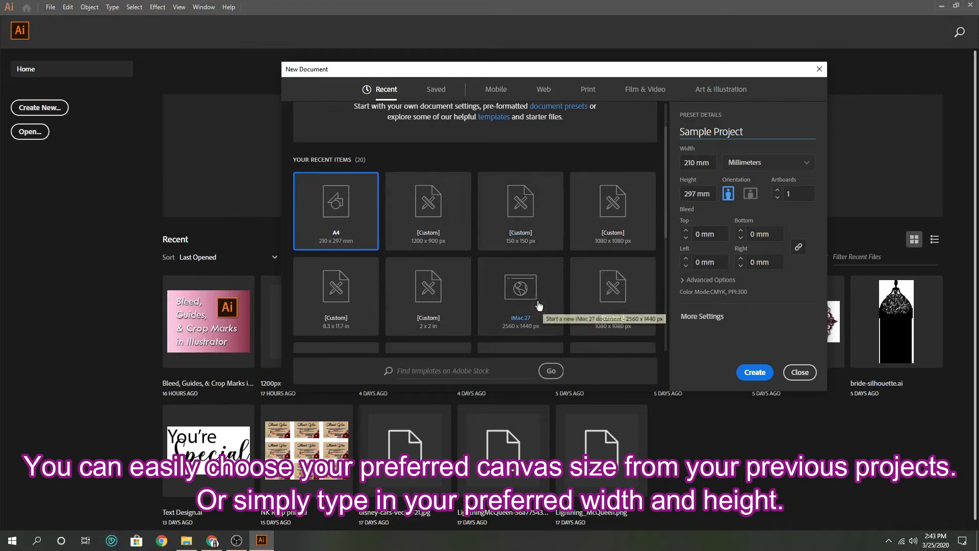
{"action": "left_click", "coordinate": [602, 225]}
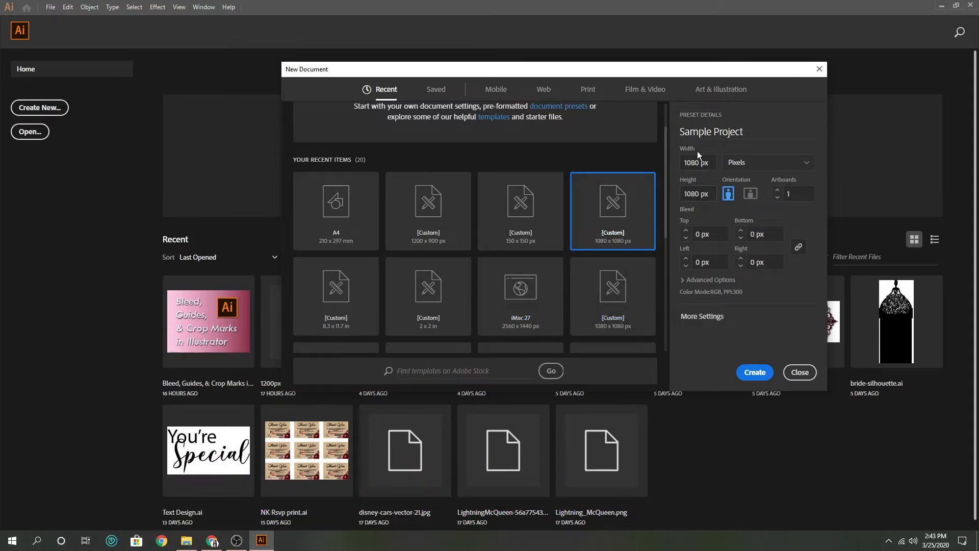
Switch the new document's units to Inches, and return them to Pixels.
{"action": "left_click", "coordinate": [803, 164]}
{"action": "left_click", "coordinate": [803, 168]}
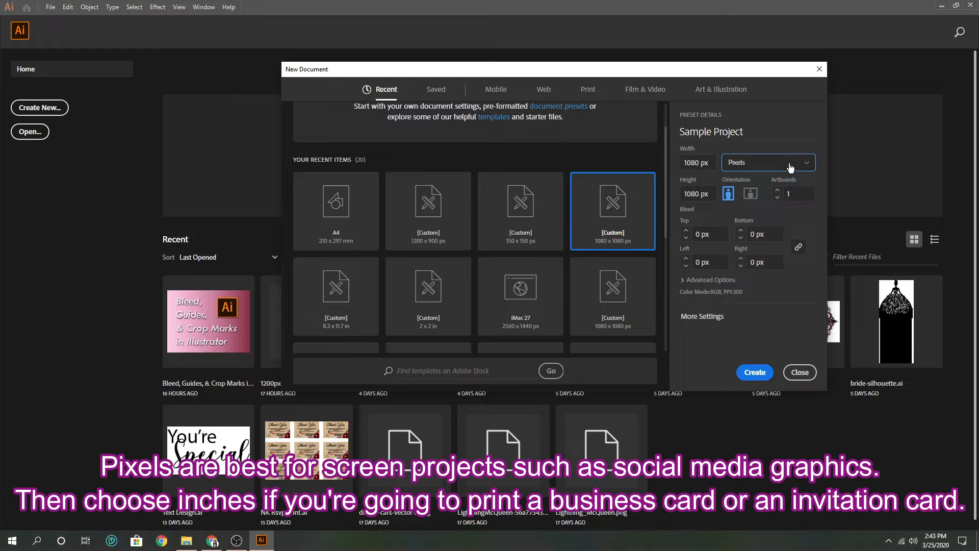
{"action": "left_click", "coordinate": [795, 167]}
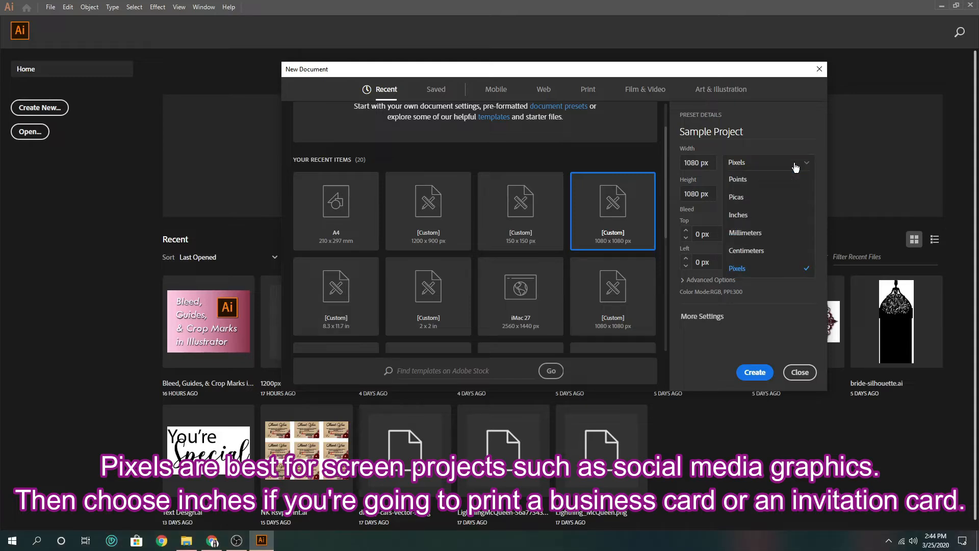
{"action": "left_click", "coordinate": [742, 215]}
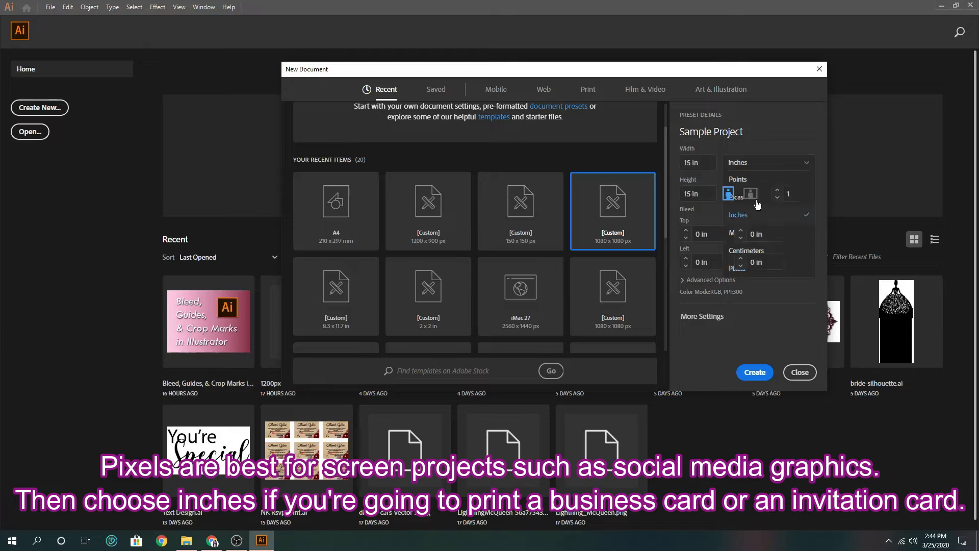
{"action": "left_click", "coordinate": [764, 164]}
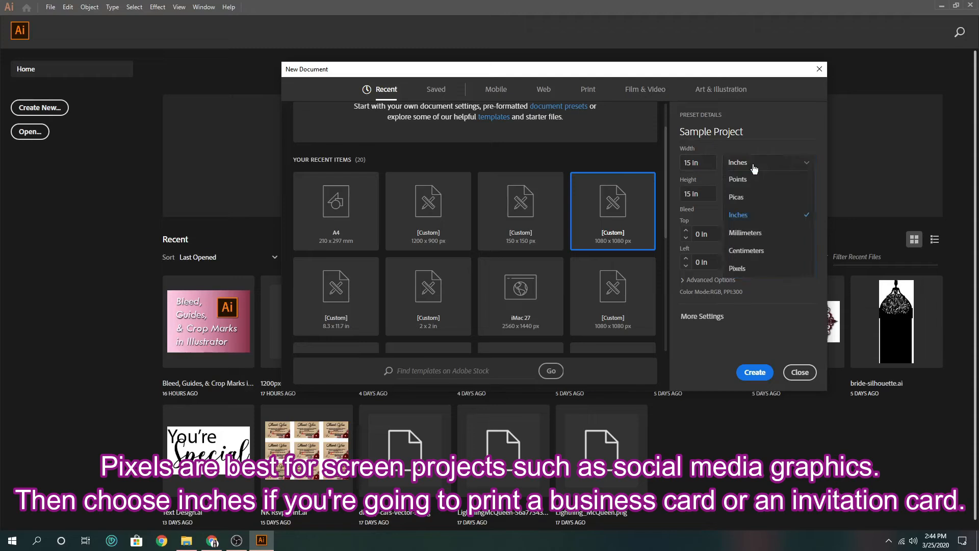
{"action": "left_click", "coordinate": [739, 269]}
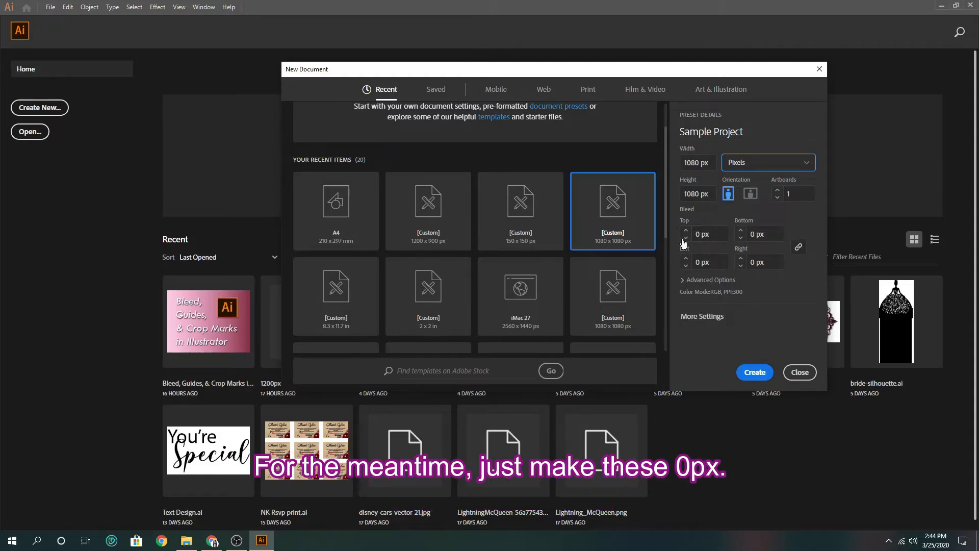
In the new document's advanced options, set the color mode to CMYK Color and switch it back to RGB Color.
{"action": "left_click", "coordinate": [711, 281]}
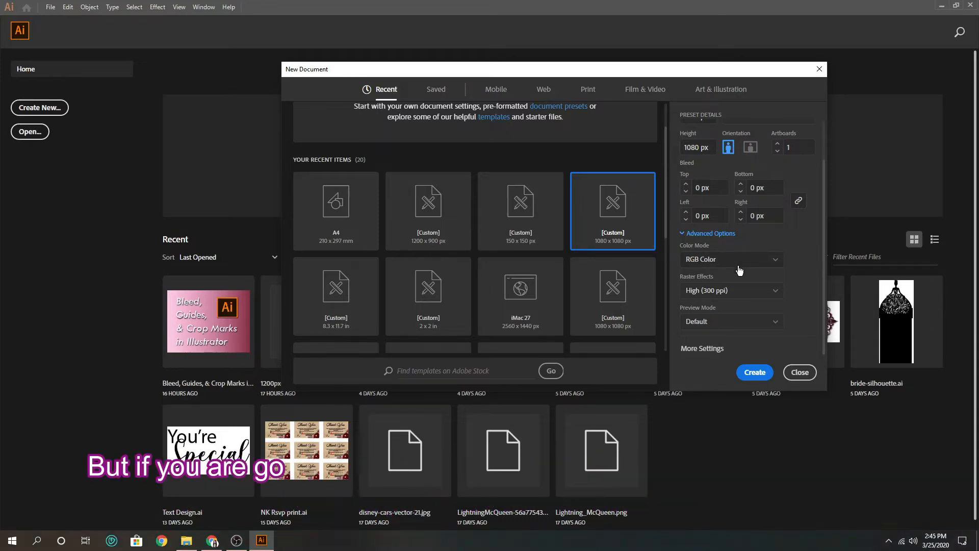
{"action": "left_click", "coordinate": [760, 268]}
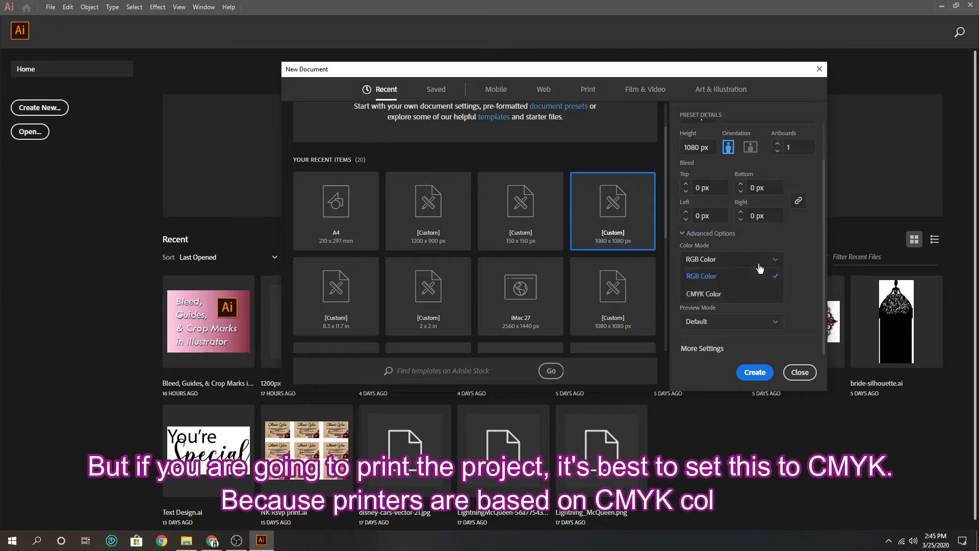
{"action": "left_click", "coordinate": [708, 296]}
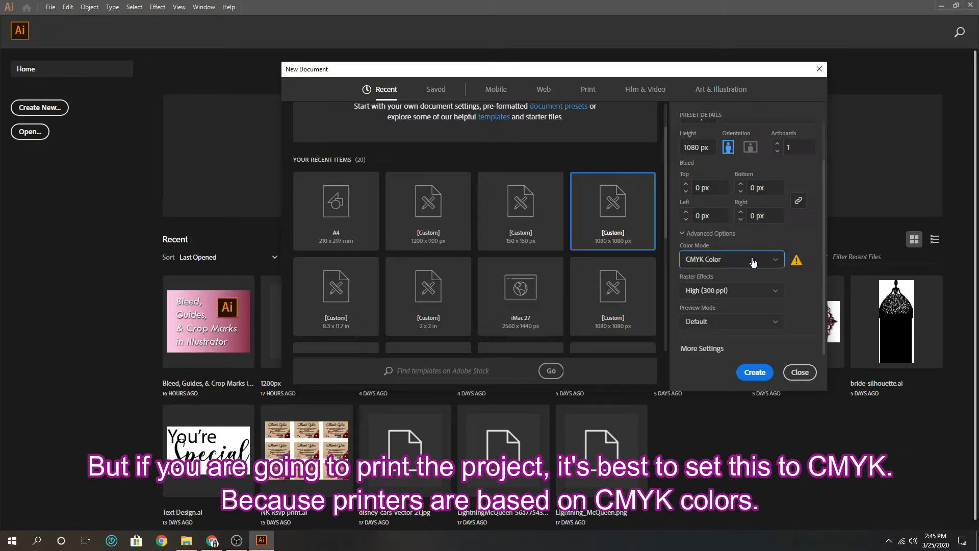
{"action": "left_click", "coordinate": [753, 261]}
{"action": "left_click", "coordinate": [725, 275]}
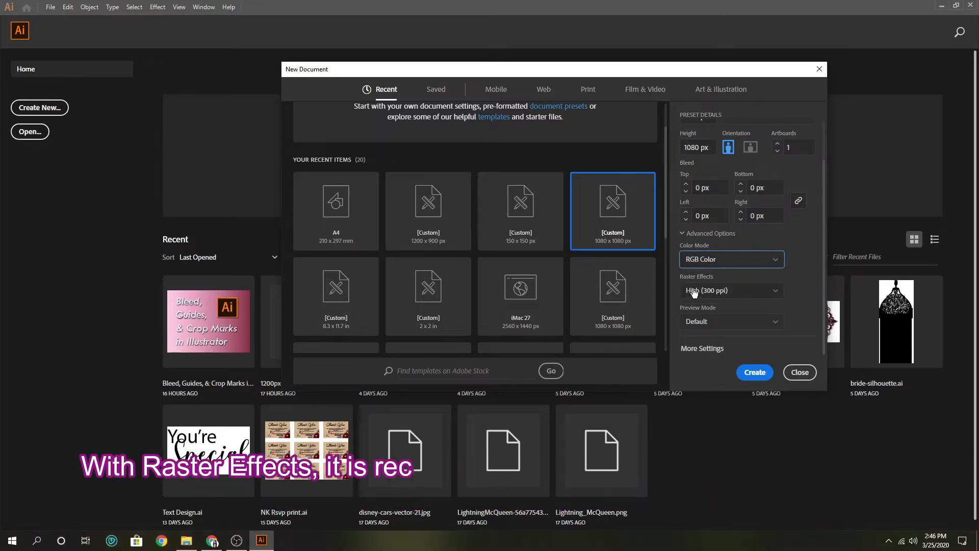
Set the raster effects to Screen (72 ppi), and return them to High (300 ppi).
{"action": "left_click", "coordinate": [728, 291]}
{"action": "left_click", "coordinate": [728, 292]}
{"action": "left_click", "coordinate": [701, 343]}
{"action": "left_click", "coordinate": [729, 290]}
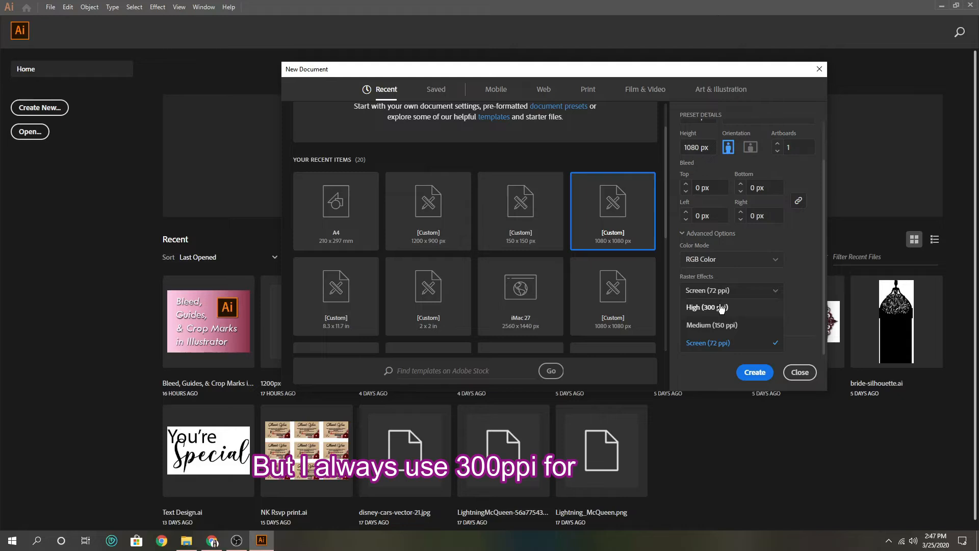
{"action": "left_click", "coordinate": [717, 309]}
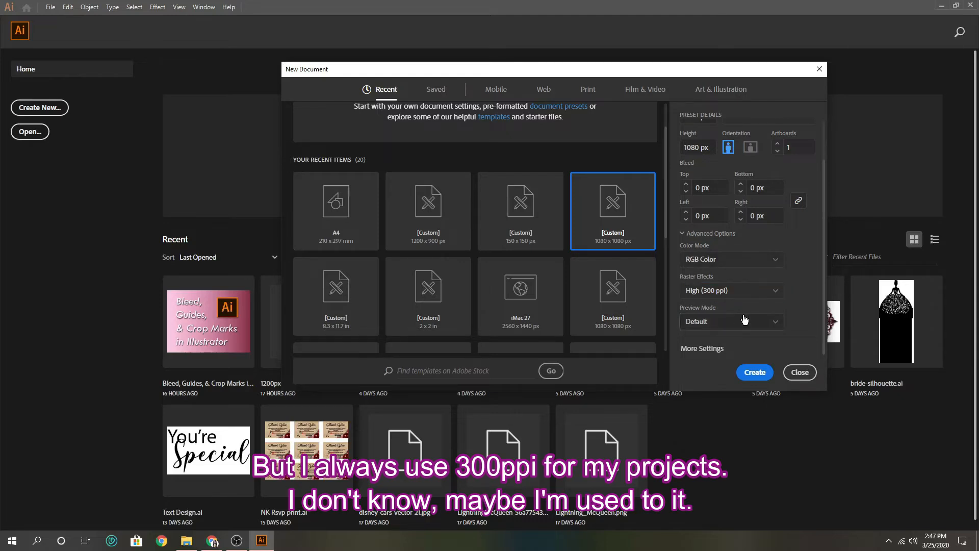
Keep the preview mode at Default and create the Sample Project document.
{"action": "left_click", "coordinate": [744, 319]}
{"action": "left_click", "coordinate": [740, 302]}
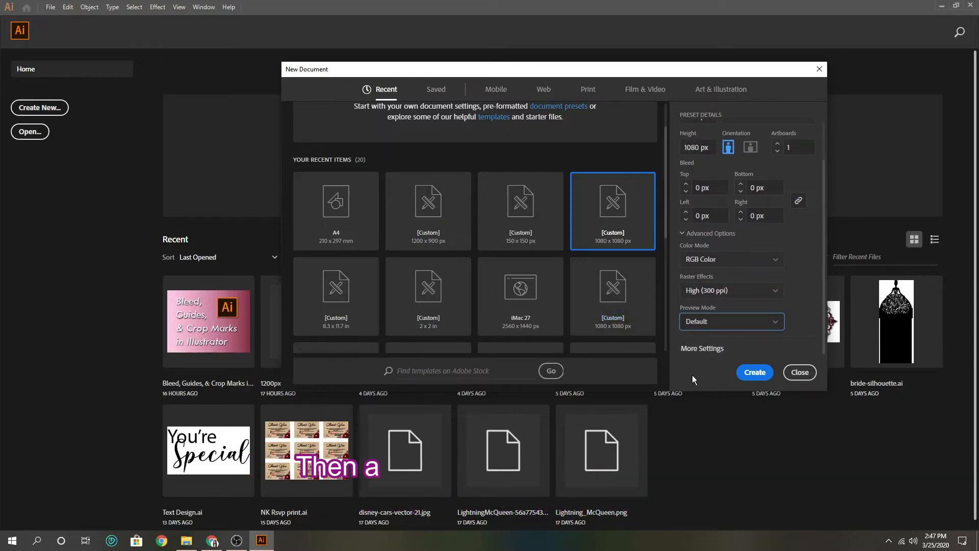
{"action": "left_click", "coordinate": [756, 373]}
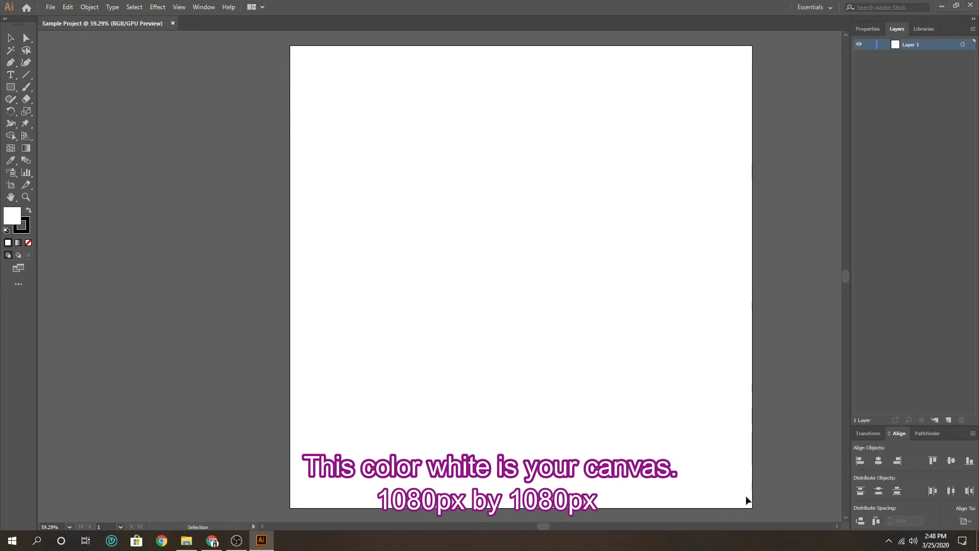
Enter artboard editing from the document properties and add a second 1080 x 1080 px artboard.
{"action": "left_click", "coordinate": [866, 31]}
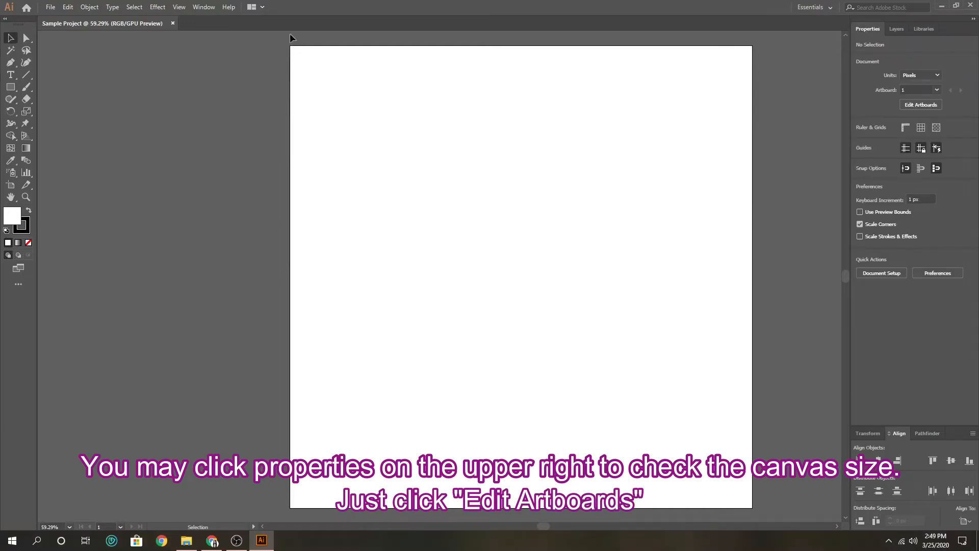
{"action": "left_click", "coordinate": [922, 106]}
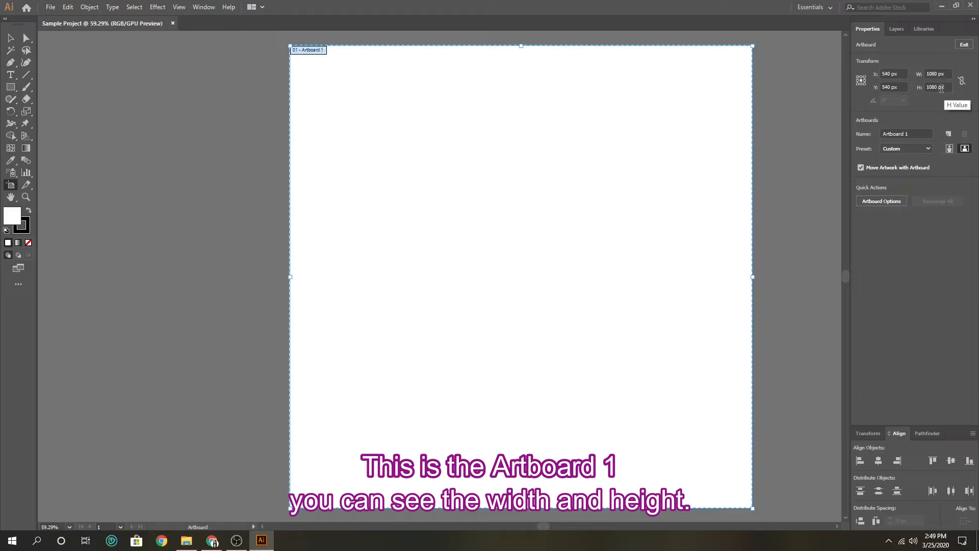
{"action": "left_click", "coordinate": [948, 134]}
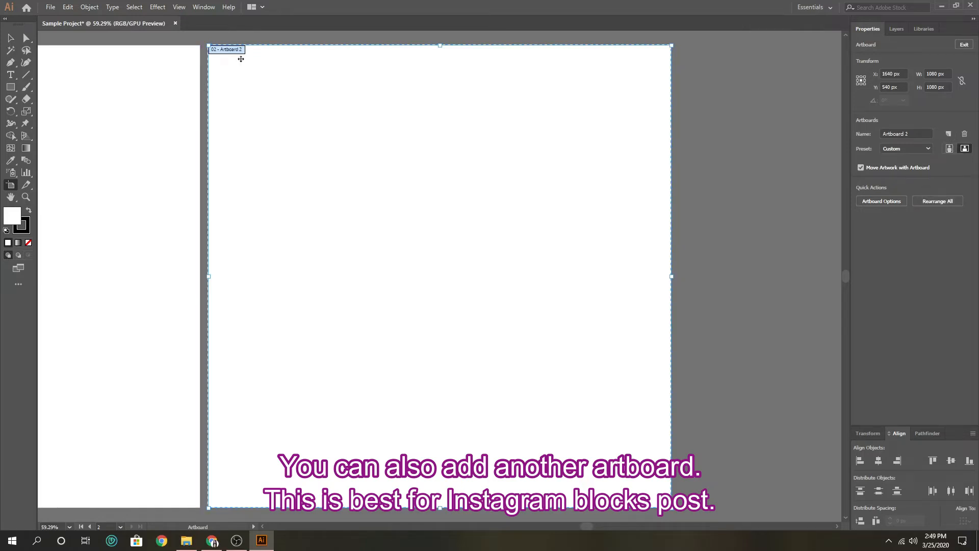
Try moving the second artboard away from the first, and undo the artboard changes.
{"action": "left_click_drag", "start_coordinate": [372, 158], "coordinate": [526, 172]}
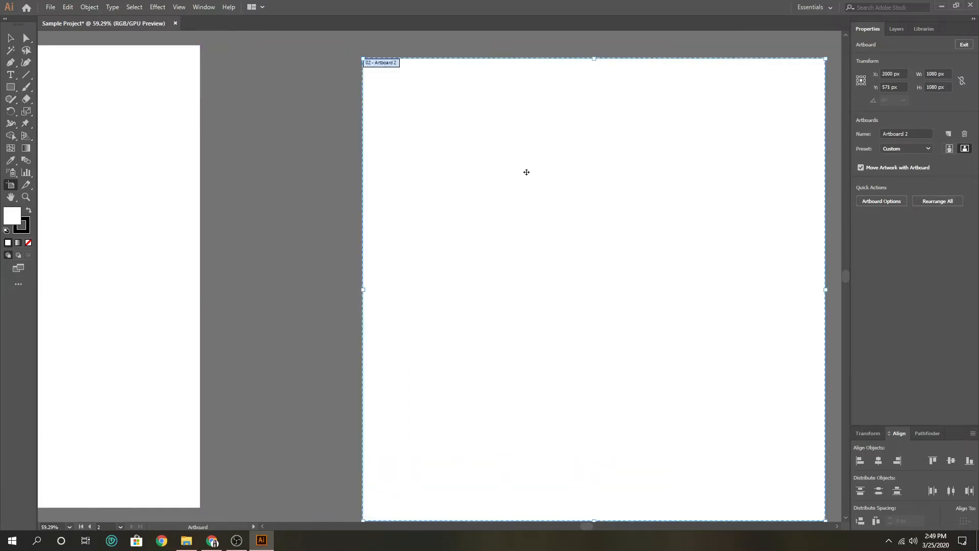
{"action": "key", "text": "ctrl+z"}
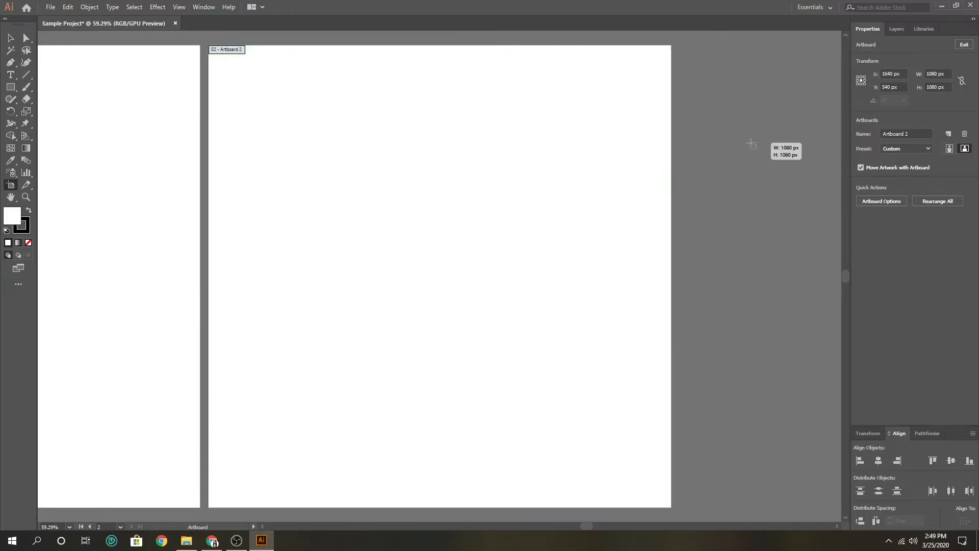
{"action": "left_click", "coordinate": [753, 145]}
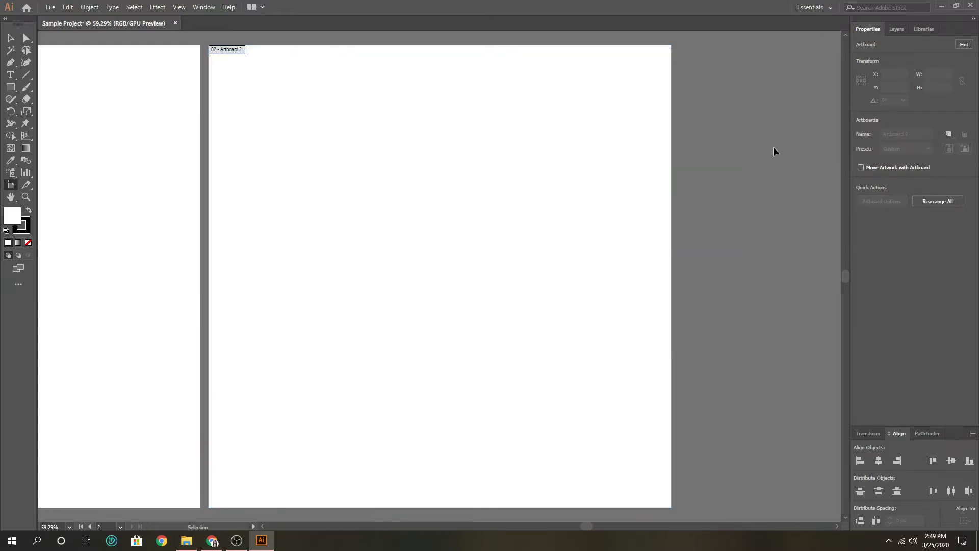
{"action": "key", "text": "ctrl+z"}
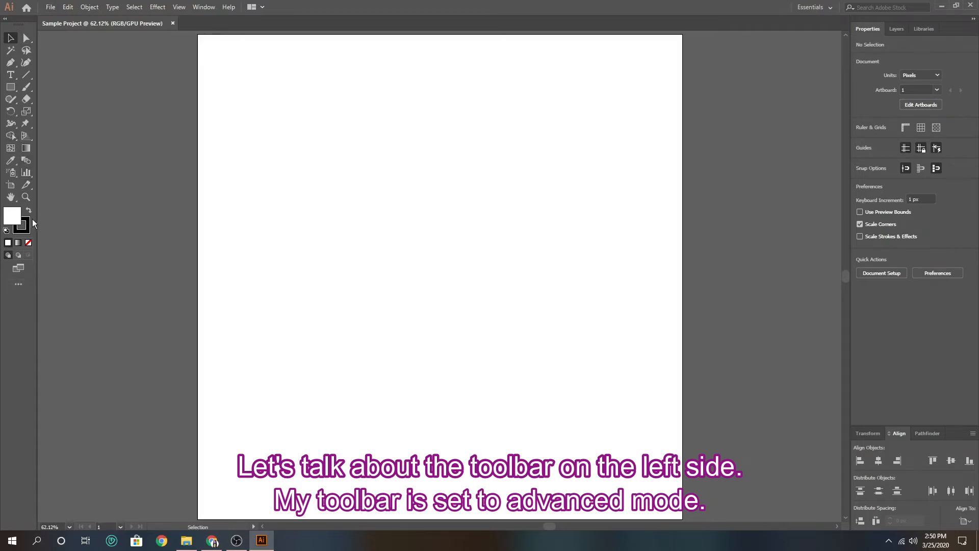
Switch the toolbar to the Basic set and view the shape tools grouped with the Rectangle tool.
{"action": "left_click", "coordinate": [16, 286]}
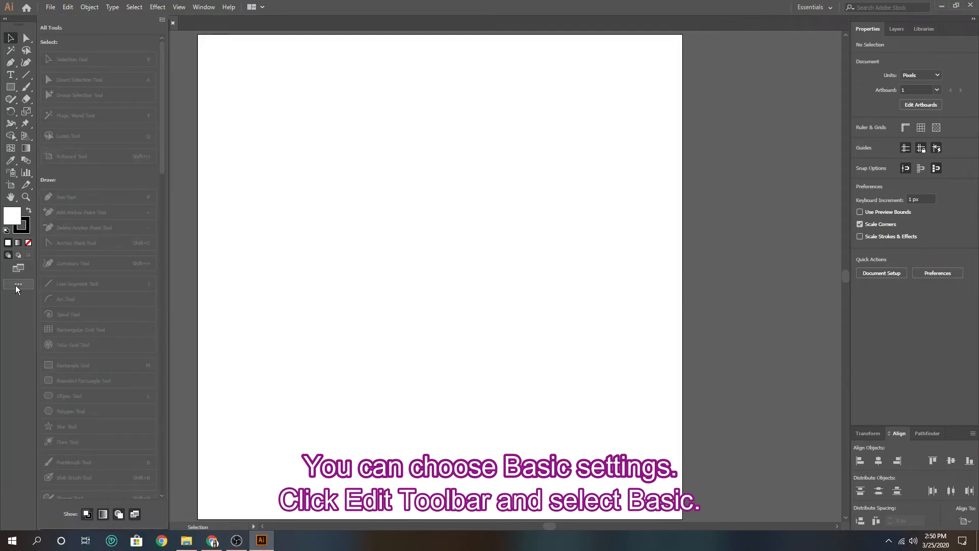
{"action": "left_click", "coordinate": [162, 20]}
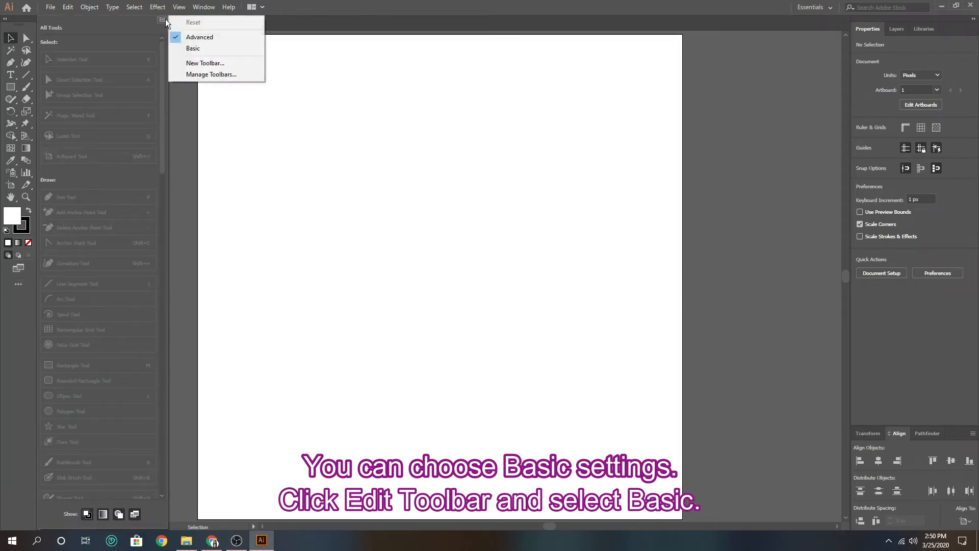
{"action": "left_click", "coordinate": [187, 49]}
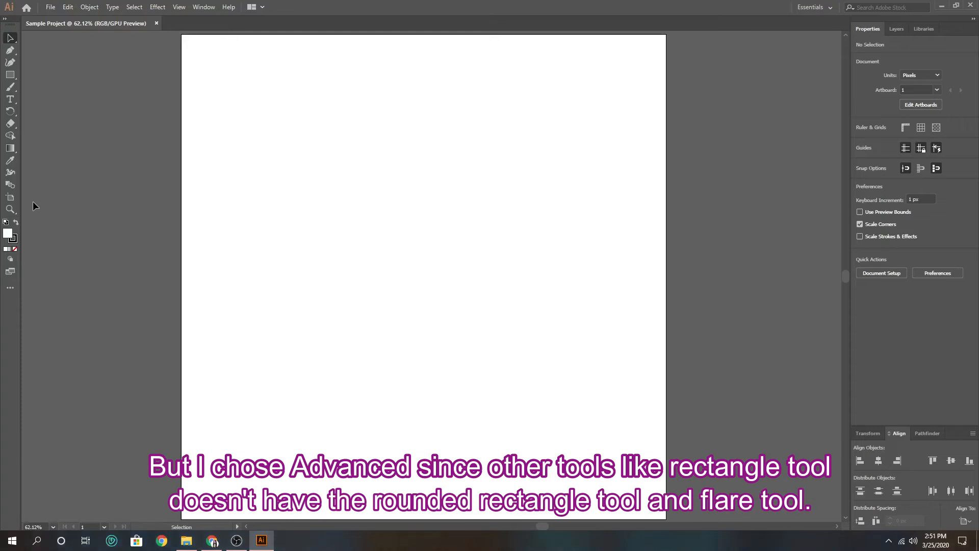
{"action": "right_click", "coordinate": [10, 76]}
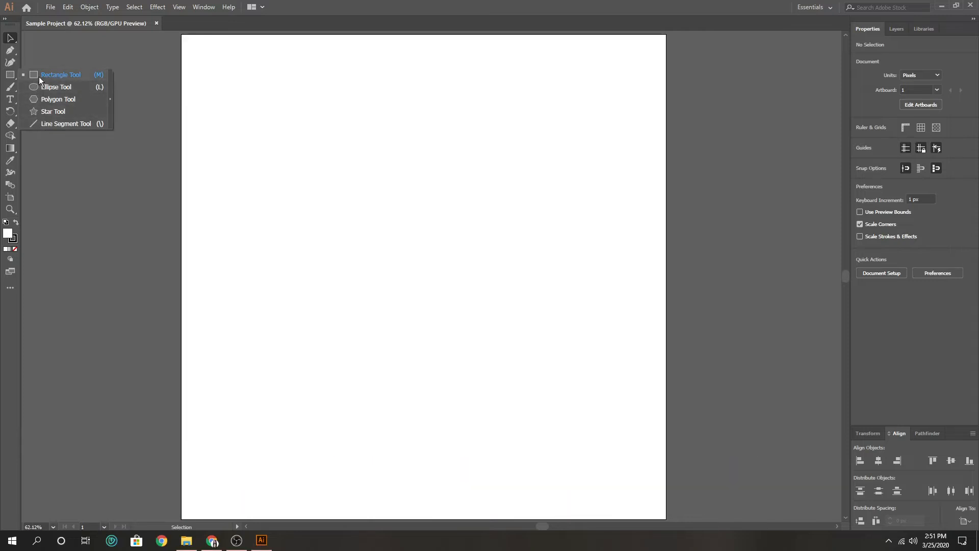
{"action": "left_click", "coordinate": [11, 76]}
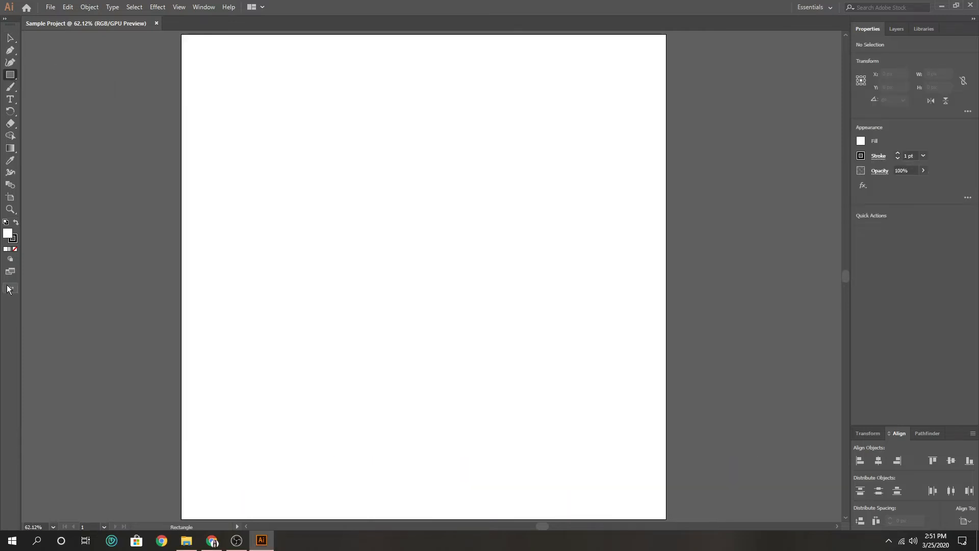
Set the toolbar to the Advanced set and show the shape tools grouped with the Rectangle tool.
{"action": "left_click", "coordinate": [10, 288]}
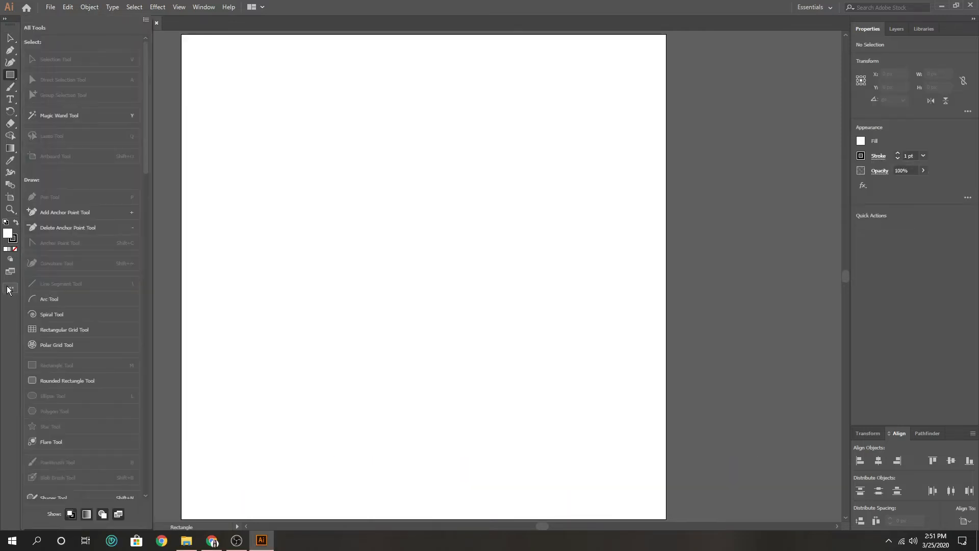
{"action": "left_click", "coordinate": [145, 22]}
{"action": "left_click", "coordinate": [177, 37]}
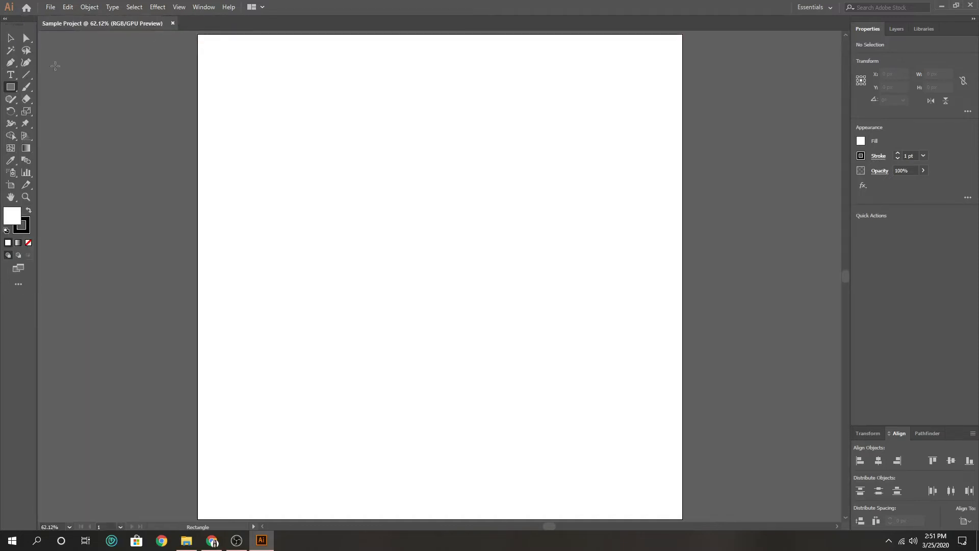
{"action": "left_click", "coordinate": [10, 86]}
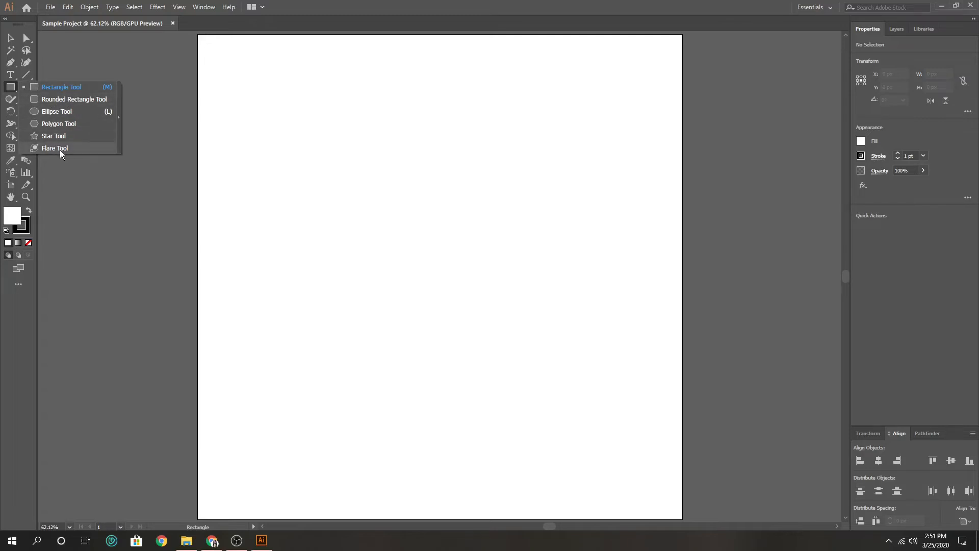
Use the Hand tool to pan the artboard around the workspace in several directions.
{"action": "key", "text": "v"}
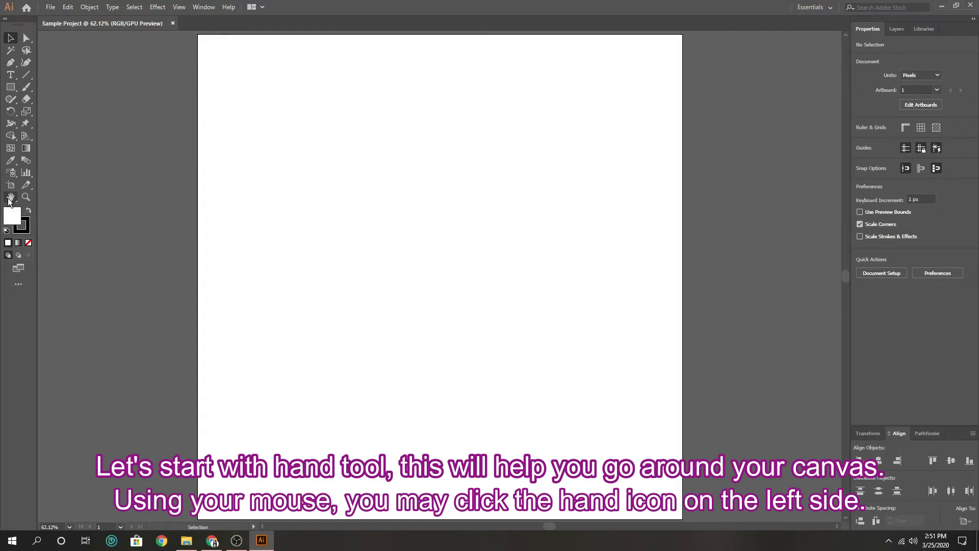
{"action": "left_click", "coordinate": [9, 199]}
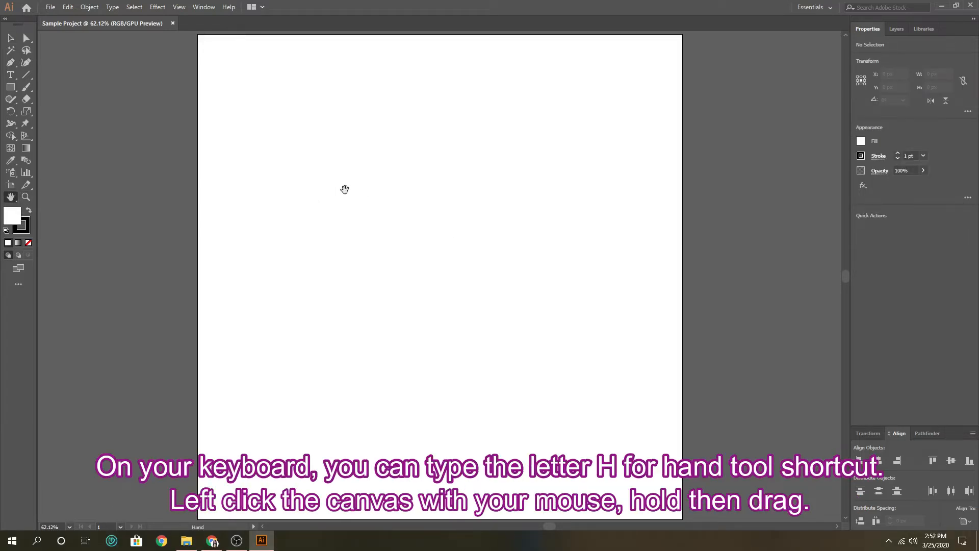
{"action": "left_click_drag", "start_coordinate": [385, 140], "coordinate": [326, 148]}
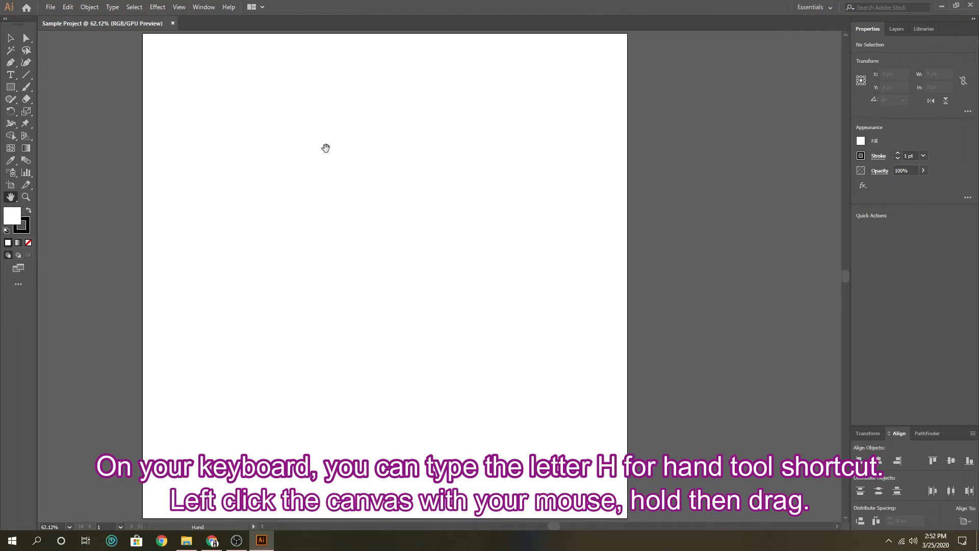
{"action": "left_click_drag", "start_coordinate": [241, 133], "coordinate": [346, 197]}
{"action": "left_click_drag", "start_coordinate": [418, 98], "coordinate": [370, 188]}
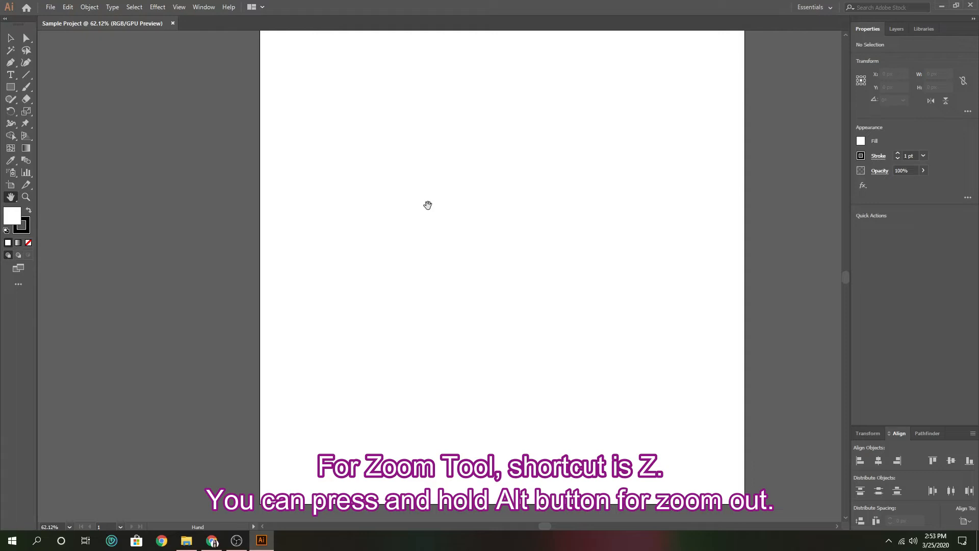
Zoom in on the artboard to 64000% with the Zoom tool, and fit it back on screen.
{"action": "key", "text": "z"}
{"action": "left_click", "coordinate": [547, 186]}
{"action": "left_click", "coordinate": [393, 263]}
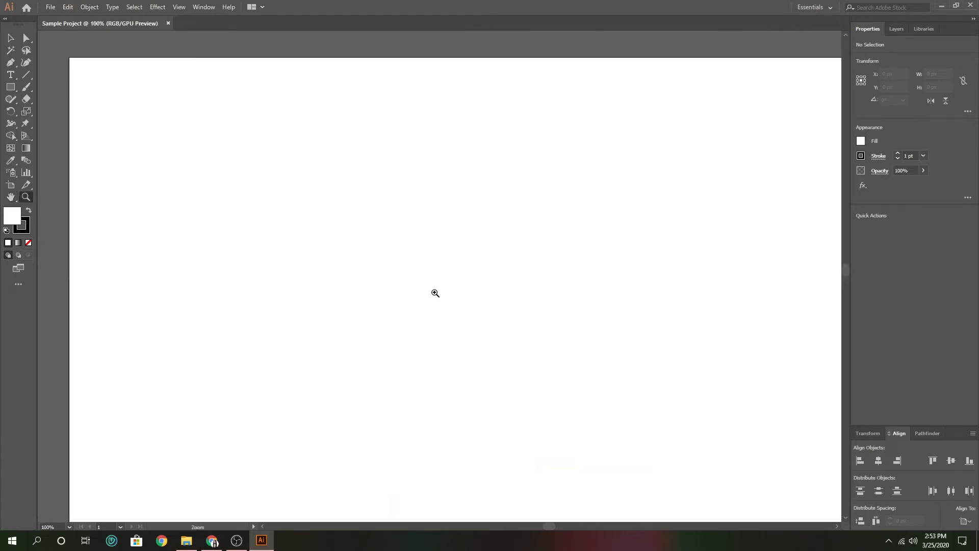
{"action": "left_click", "coordinate": [597, 226]}
{"action": "left_click", "coordinate": [671, 136]}
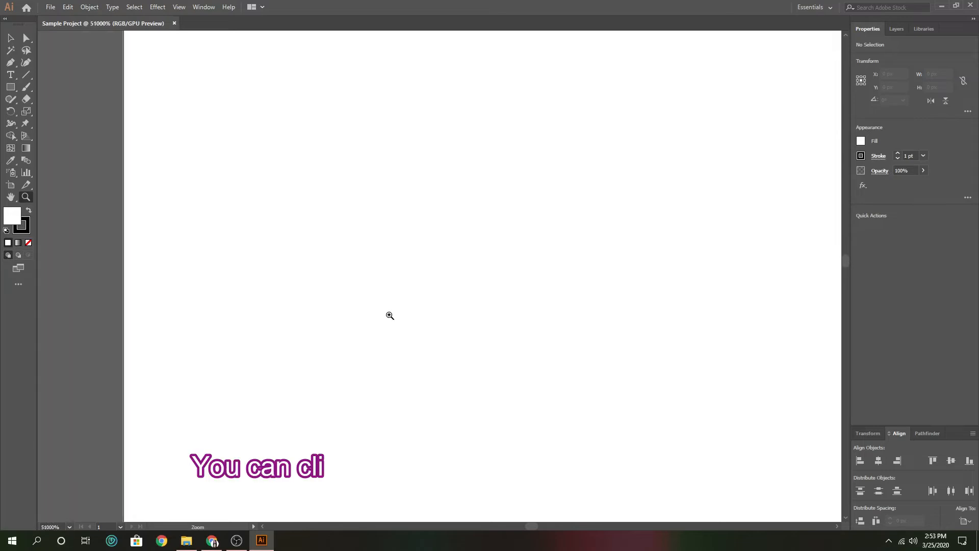
{"action": "left_click", "coordinate": [389, 315]}
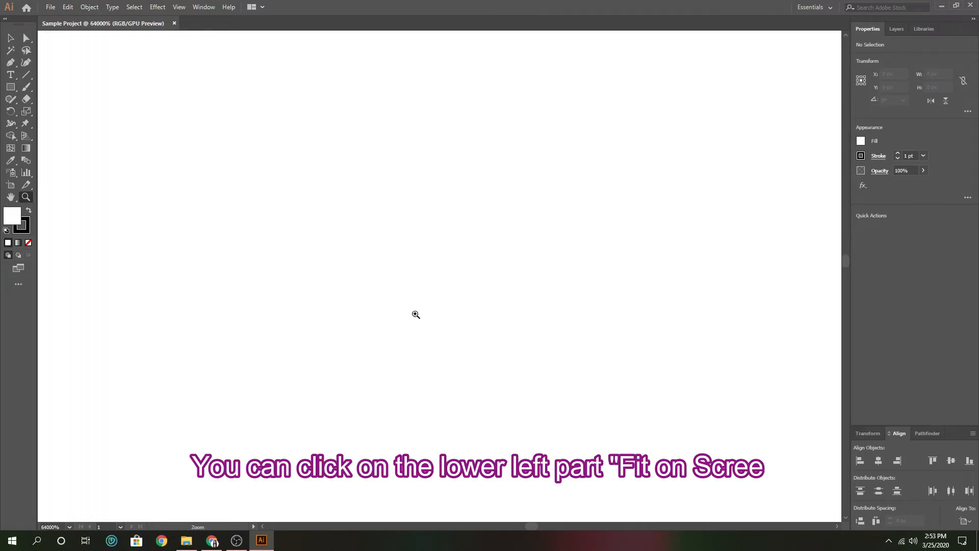
{"action": "left_click", "coordinate": [423, 315]}
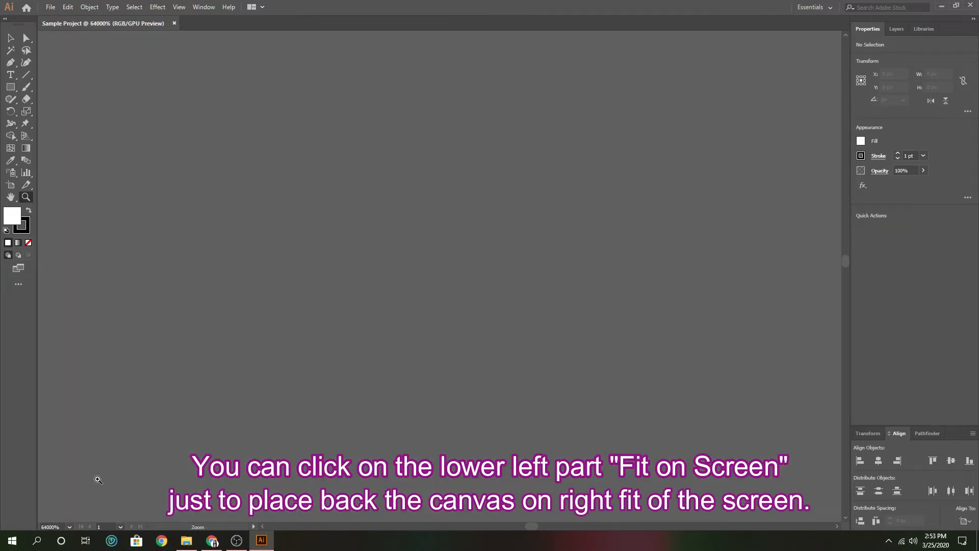
{"action": "left_click", "coordinate": [70, 527]}
{"action": "left_click", "coordinate": [97, 517]}
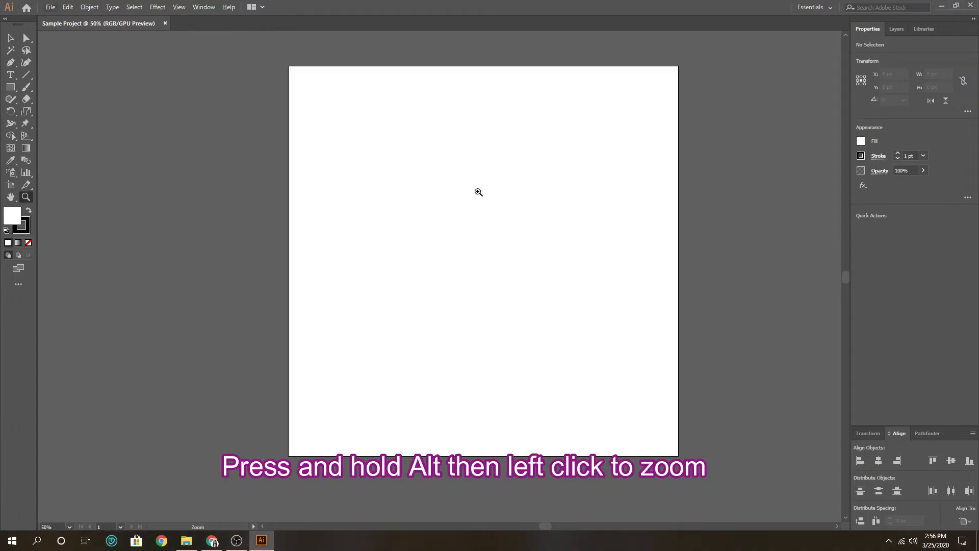
Zoom out to 25% and back in to 66.67% with the Zoom tool, and refit the artboard on screen.
{"action": "left_click", "coordinate": [467, 241], "text": "alt"}
{"action": "left_click", "coordinate": [467, 240], "text": "alt"}
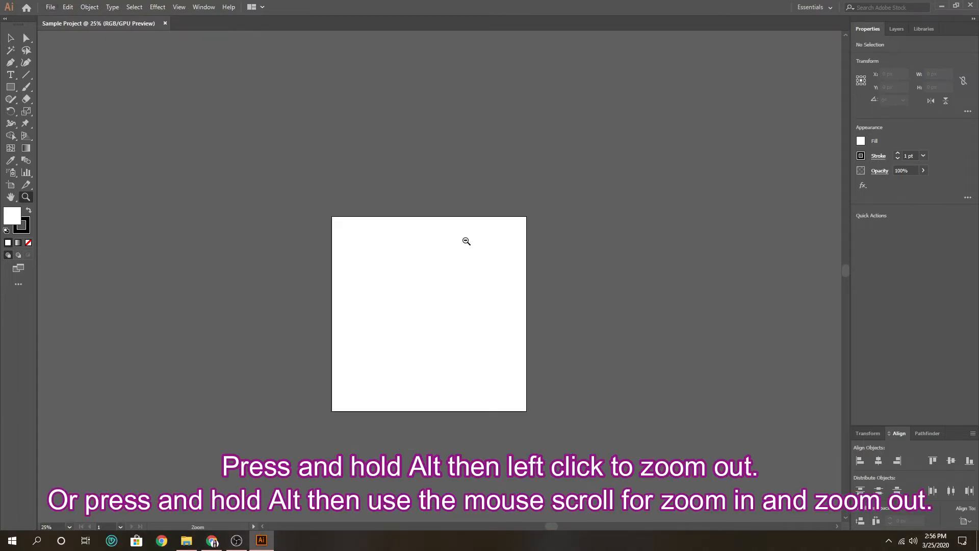
{"action": "left_click", "coordinate": [466, 239]}
{"action": "left_click", "coordinate": [457, 246]}
{"action": "left_click", "coordinate": [424, 365]}
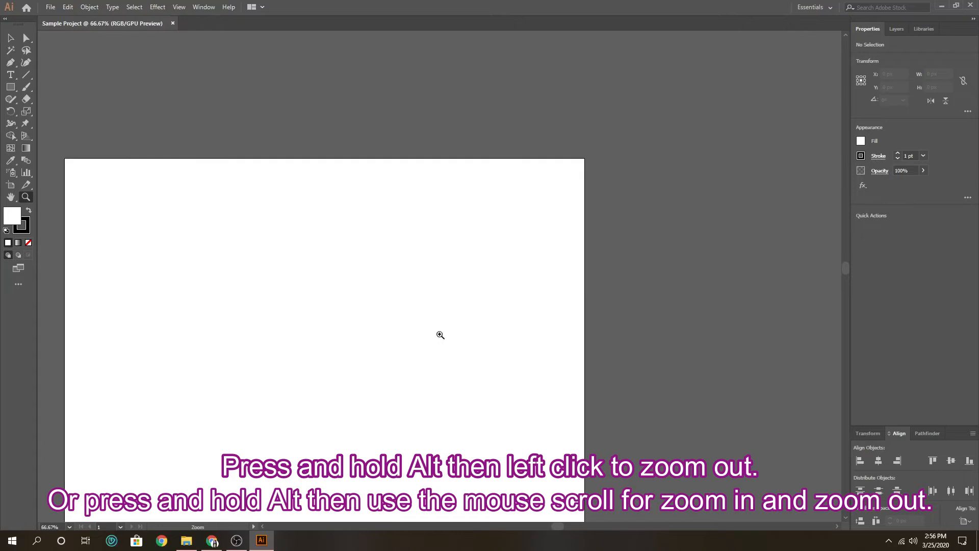
{"action": "left_click", "coordinate": [70, 527]}
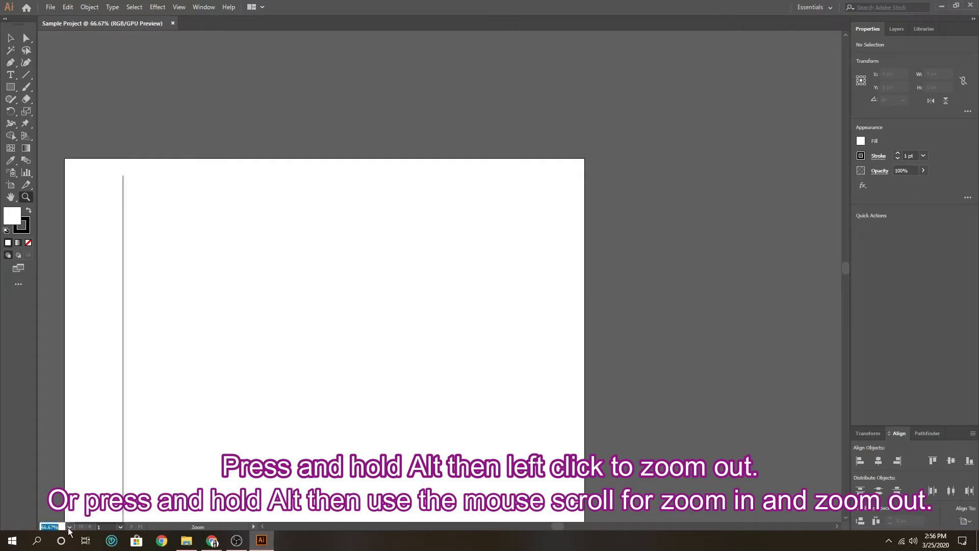
{"action": "left_click", "coordinate": [95, 516]}
Practise zooming the artboard view in and out repeatedly, ending at 50%.
{"action": "scroll", "coordinate": [478, 268], "scroll_direction": "up", "scroll_amount": 3}
{"action": "scroll", "coordinate": [478, 269], "scroll_direction": "down", "scroll_amount": 4}
{"action": "scroll", "coordinate": [478, 268], "scroll_direction": "up", "scroll_amount": 3}
{"action": "scroll", "coordinate": [478, 269], "scroll_direction": "down", "scroll_amount": 2}
{"action": "scroll", "coordinate": [478, 269], "scroll_direction": "down", "scroll_amount": 1}
{"action": "scroll", "coordinate": [478, 269], "scroll_direction": "up", "scroll_amount": 1}
{"action": "scroll", "coordinate": [478, 269], "scroll_direction": "down", "scroll_amount": 1}
{"action": "scroll", "coordinate": [480, 267], "scroll_direction": "up", "scroll_amount": 2}
{"action": "scroll", "coordinate": [488, 264], "scroll_direction": "down", "scroll_amount": 1}
{"action": "scroll", "coordinate": [487, 264], "scroll_direction": "down", "scroll_amount": 1}
{"action": "scroll", "coordinate": [487, 264], "scroll_direction": "up", "scroll_amount": 1}
{"action": "scroll", "coordinate": [487, 267], "scroll_direction": "down", "scroll_amount": 1}
{"action": "scroll", "coordinate": [488, 269], "scroll_direction": "up", "scroll_amount": 1}
{"action": "scroll", "coordinate": [486, 270], "scroll_direction": "down", "scroll_amount": 1}
{"action": "scroll", "coordinate": [486, 274], "scroll_direction": "up", "scroll_amount": 1}
{"action": "scroll", "coordinate": [485, 273], "scroll_direction": "up", "scroll_amount": 1}
{"action": "scroll", "coordinate": [485, 273], "scroll_direction": "down", "scroll_amount": 1}
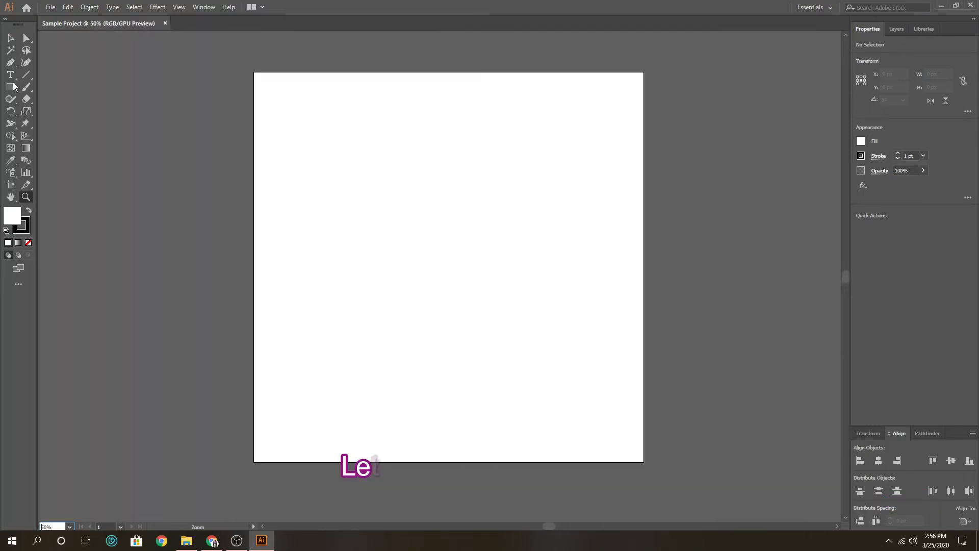
Place a point text object in the upper-left area of the artboard with the Type tool.
{"action": "left_click", "coordinate": [11, 76]}
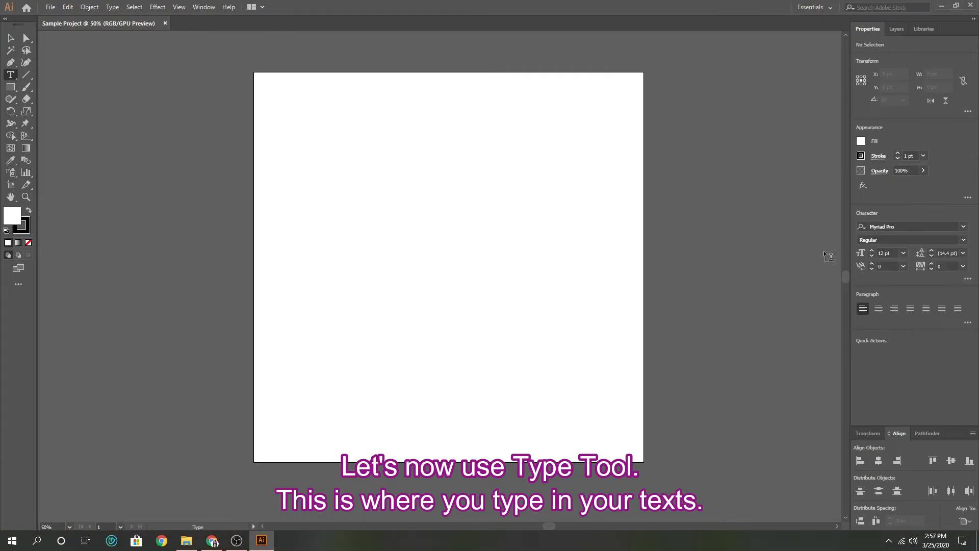
{"action": "left_click", "coordinate": [328, 226]}
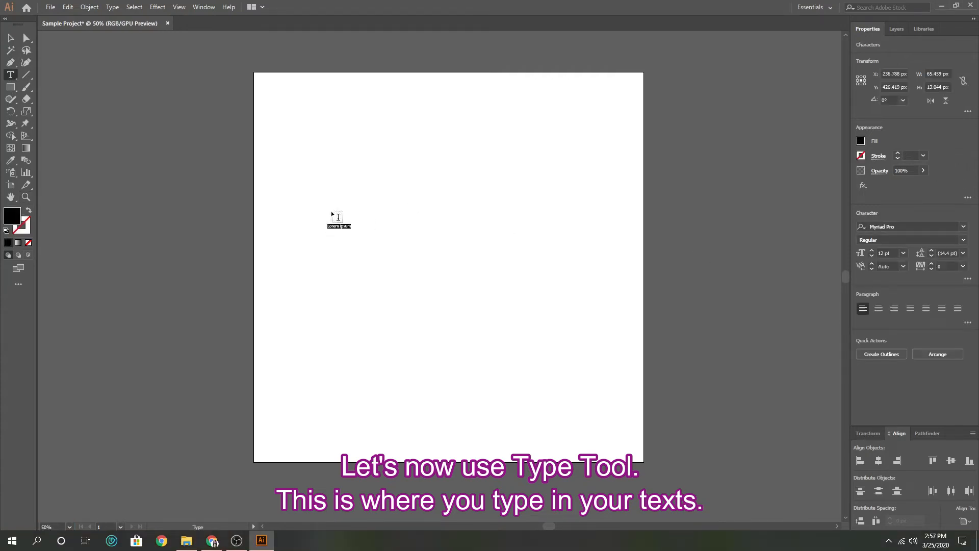
{"action": "key", "text": "ctrl+space"}
{"action": "left_click", "coordinate": [331, 232]}
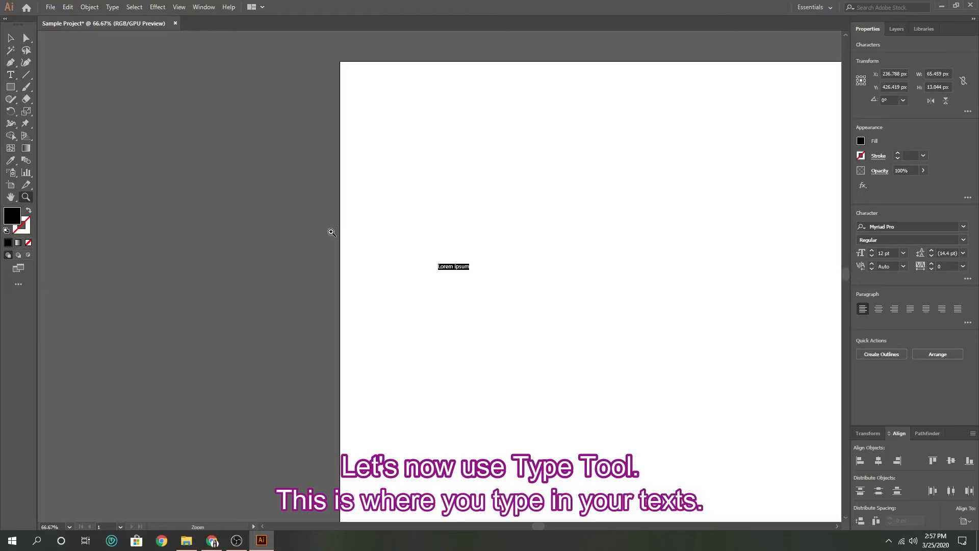
{"action": "left_click", "coordinate": [499, 276]}
{"action": "left_click", "coordinate": [409, 304]}
{"action": "left_click", "coordinate": [409, 304]}
{"action": "left_click", "coordinate": [564, 204]}
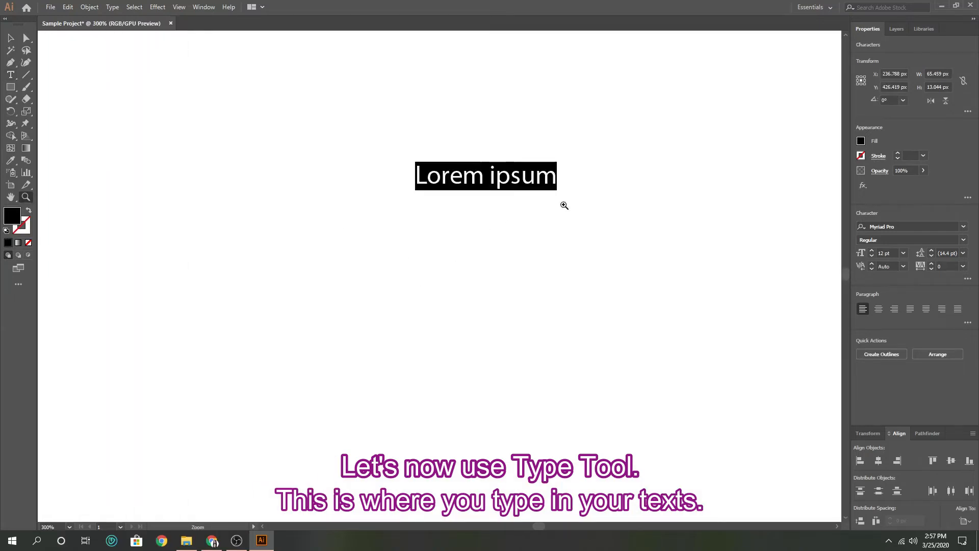
Replace the placeholder content of the text object with "Sample".
{"action": "left_click", "coordinate": [10, 87]}
{"action": "left_click", "coordinate": [11, 77]}
{"action": "left_click", "coordinate": [495, 176]}
{"action": "key", "text": "ctrl+a"}
{"action": "type", "text": "Sa"}
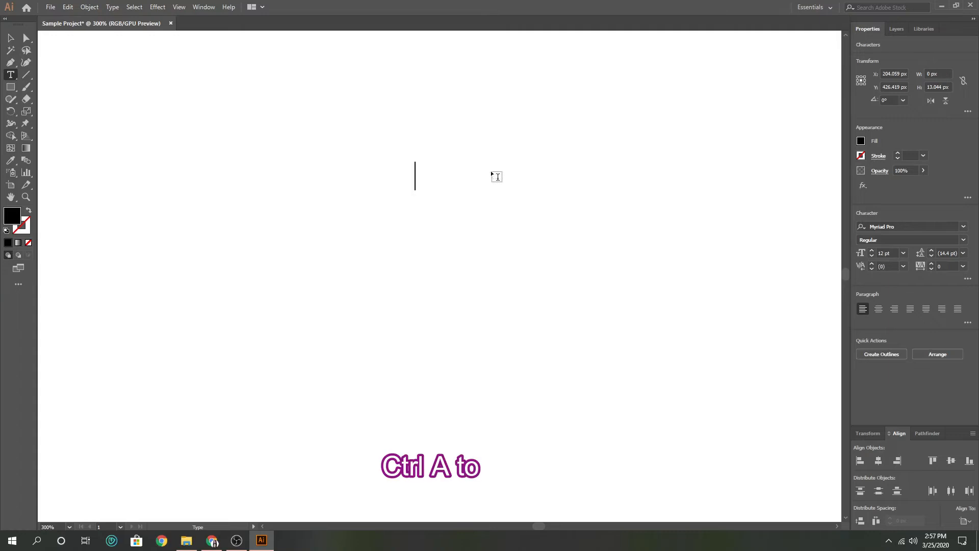
{"action": "type", "text": "mple"}
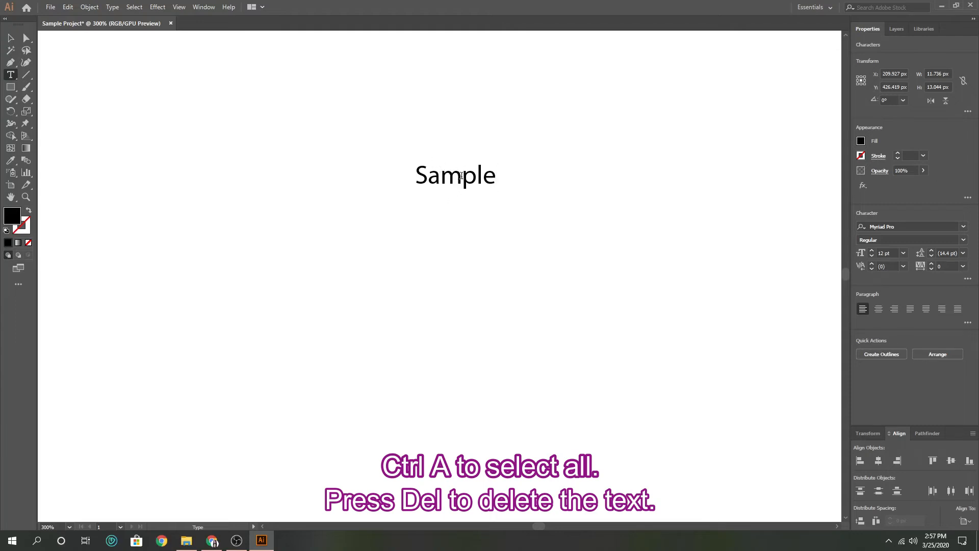
Select all of the "Sample" text, delete it, and leave text editing with the Selection tool.
{"action": "key", "text": "ctrl+a"}
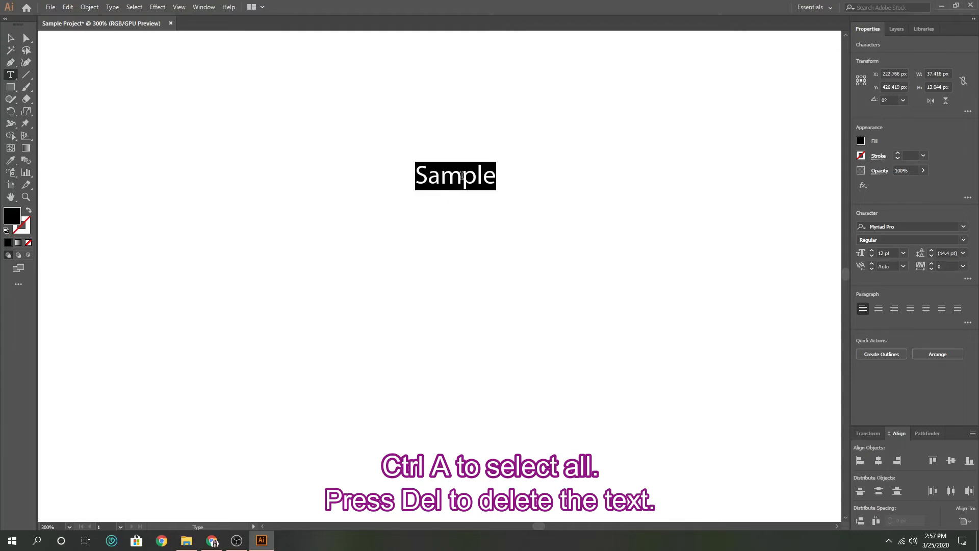
{"action": "left_click", "coordinate": [462, 176]}
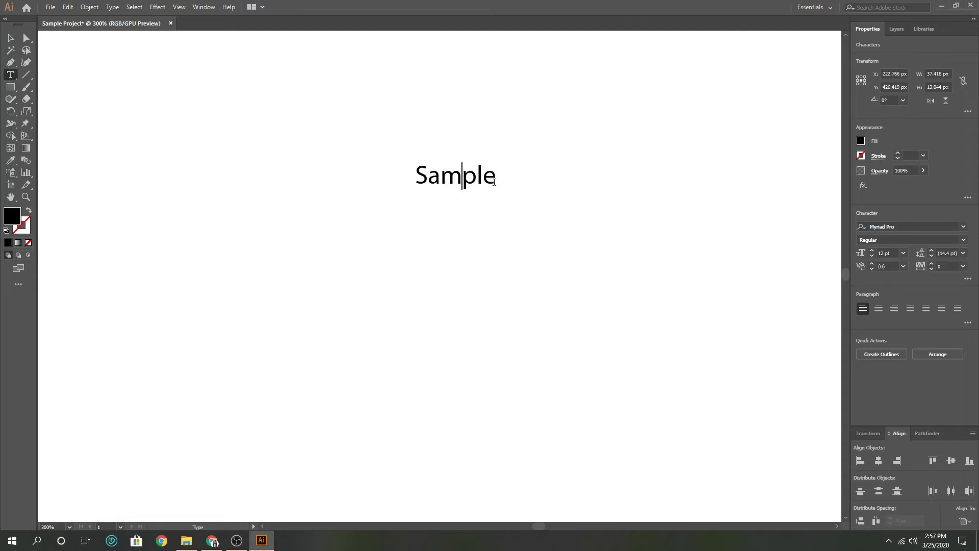
{"action": "key", "text": "ctrl+a"}
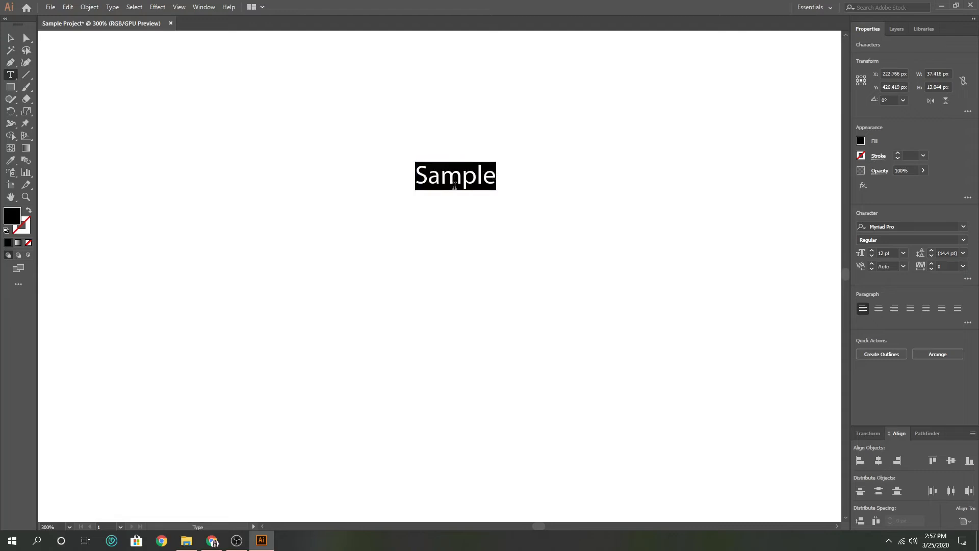
{"action": "key", "text": "BackSpace"}
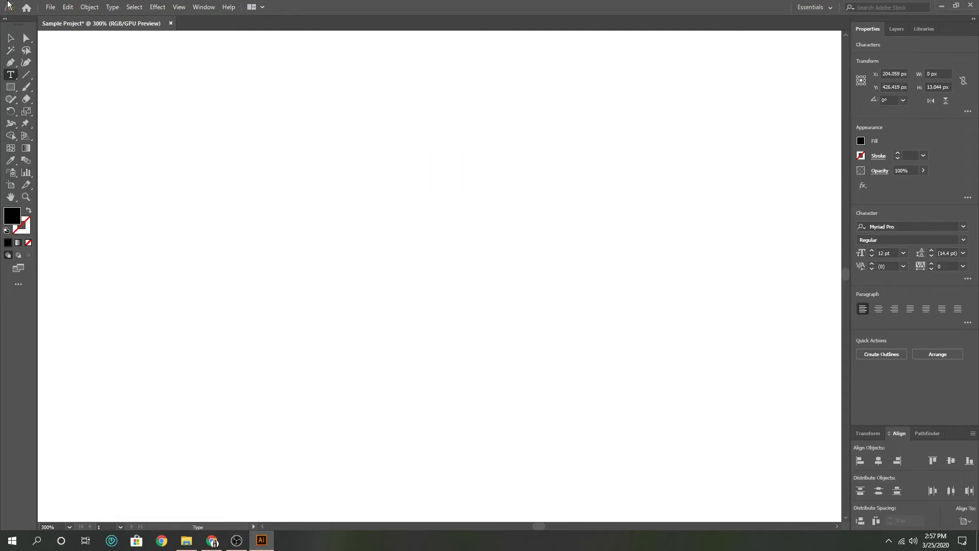
{"action": "left_click", "coordinate": [12, 41]}
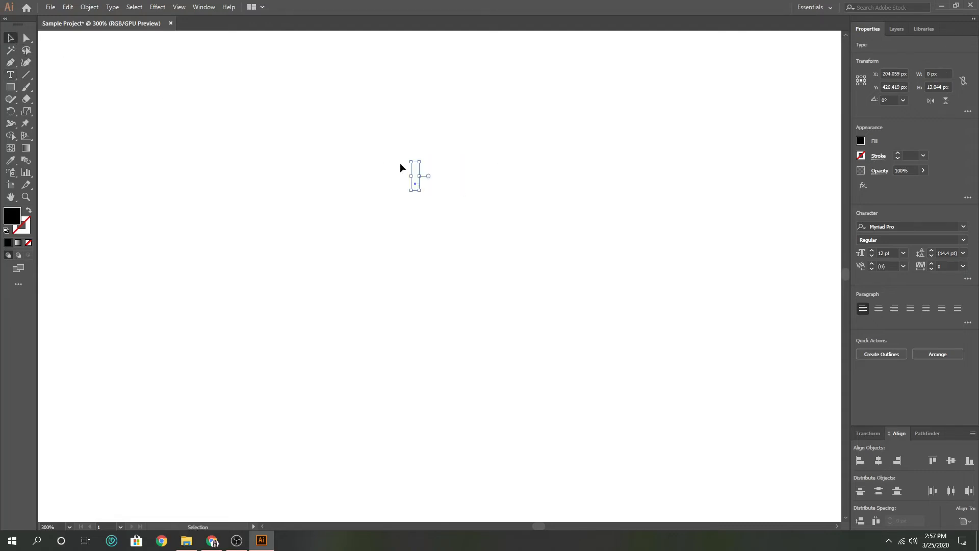
Create a new point text reading "Sample" in the upper-left area of the artboard.
{"action": "left_click", "coordinate": [356, 138]}
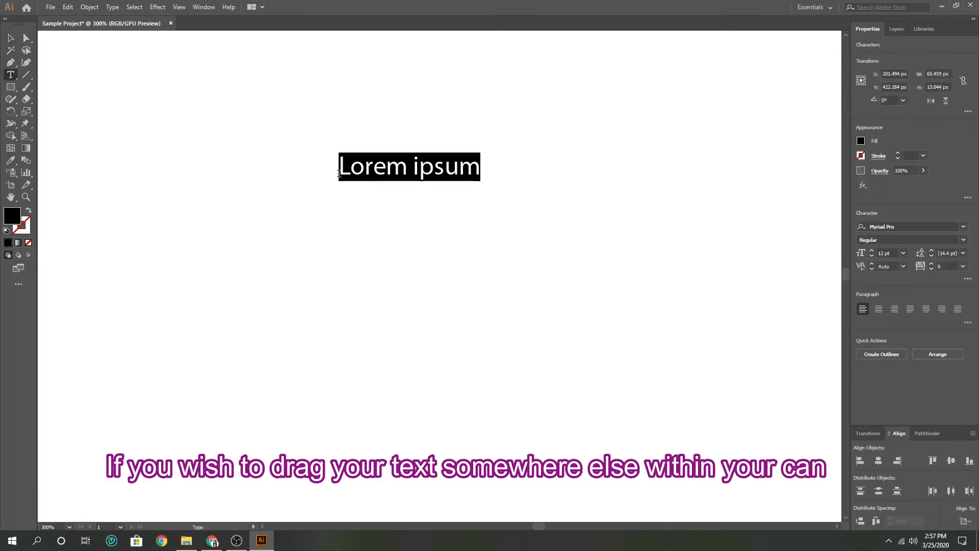
{"action": "type", "text": "Sa"}
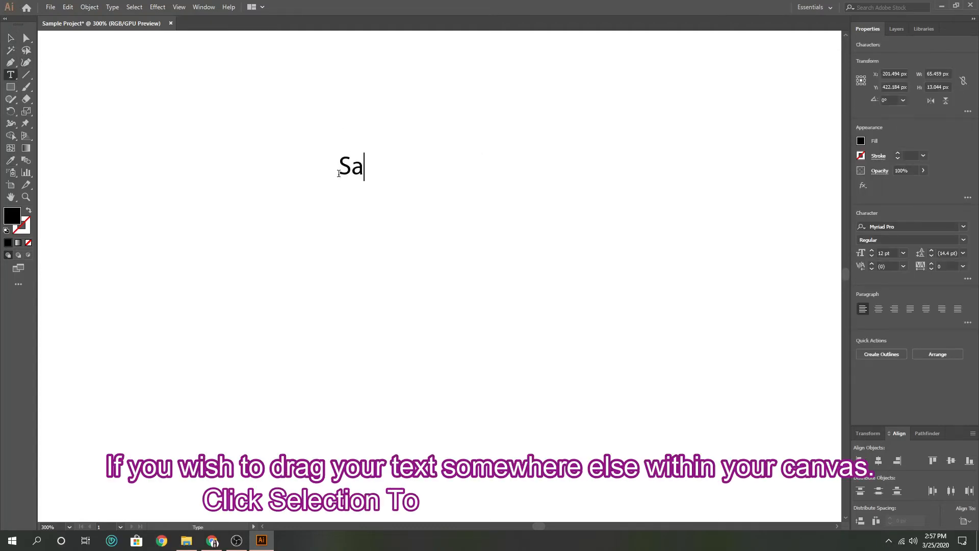
{"action": "type", "text": "mple"}
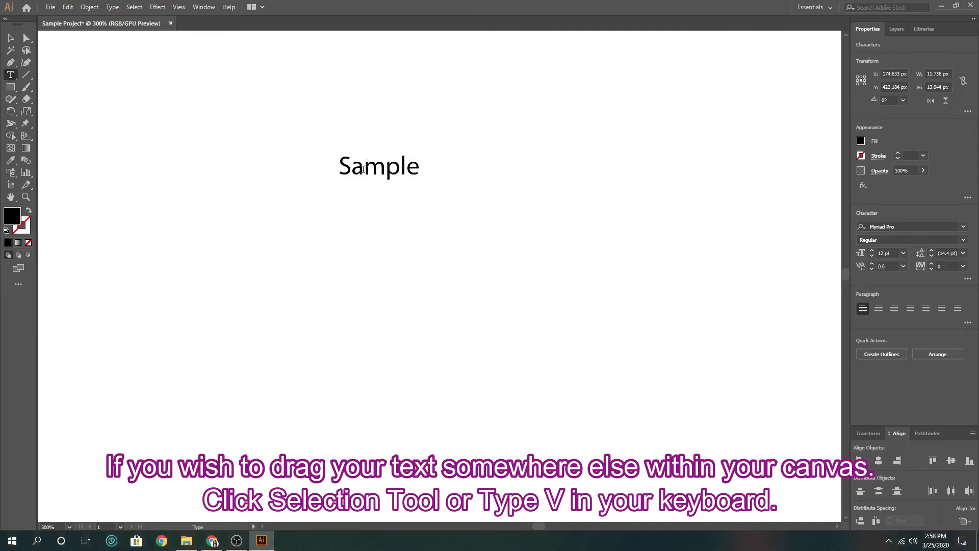
Move the "Sample" text towards the artboard's upper-left corner, and reposition it at about X 365 px, Y 251 px.
{"action": "left_click", "coordinate": [69, 527]}
{"action": "left_click", "coordinate": [94, 516]}
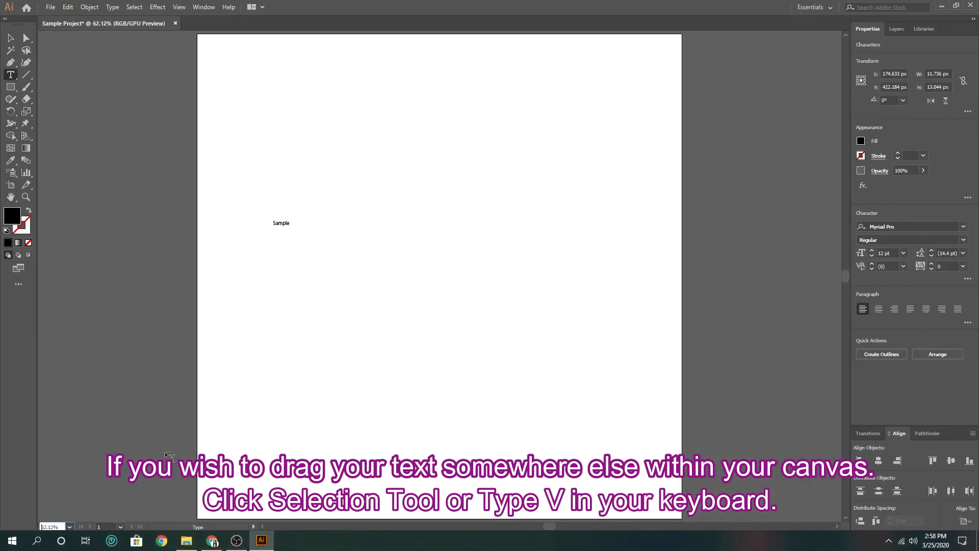
{"action": "left_click", "coordinate": [11, 40]}
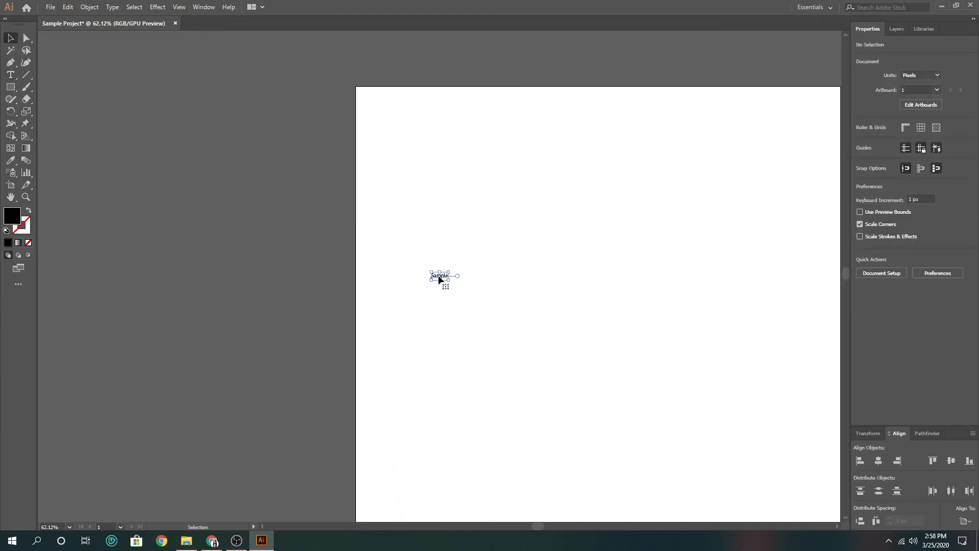
{"action": "left_click_drag", "start_coordinate": [440, 275], "coordinate": [424, 139]}
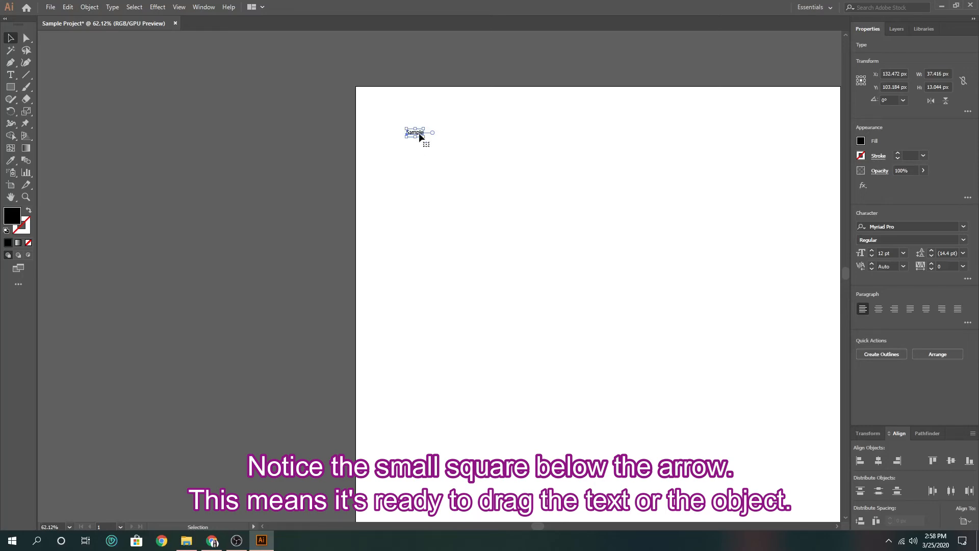
{"action": "left_click_drag", "start_coordinate": [420, 137], "coordinate": [525, 203]}
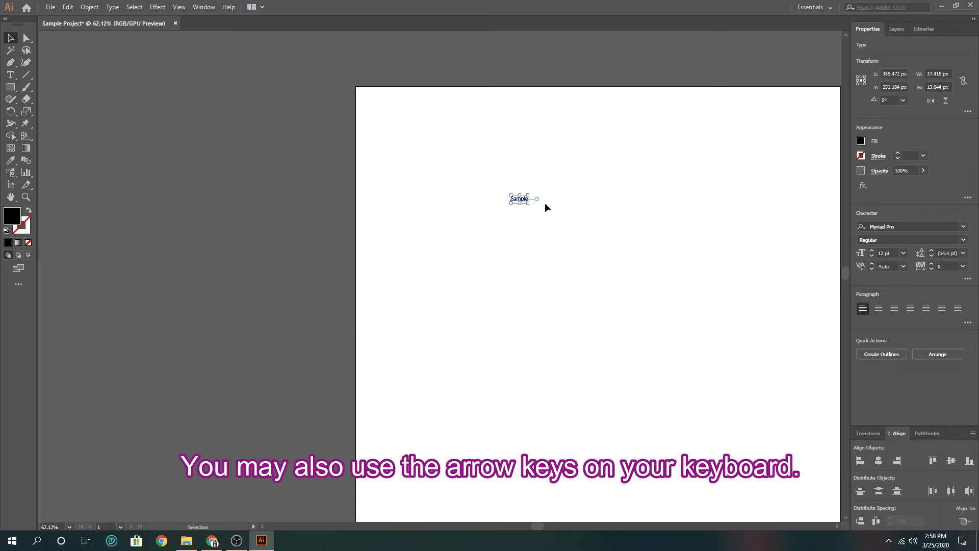
Nudge the "Sample" text to the left and slightly upward in small increments.
{"action": "key", "text": "Left"}
{"action": "key", "text": "Left"}
{"action": "key", "text": "Left"}
{"action": "key", "text": "Left"}
{"action": "key", "text": "Left"}
{"action": "key", "text": "Left"}
{"action": "key", "text": "Up"}
{"action": "key", "text": "Up"}
Scale the "Sample" text up to about 919 x 282 px.
{"action": "left_click_drag", "start_coordinate": [519, 205], "coordinate": [675, 274]}
{"action": "key", "text": "ctrl+z"}
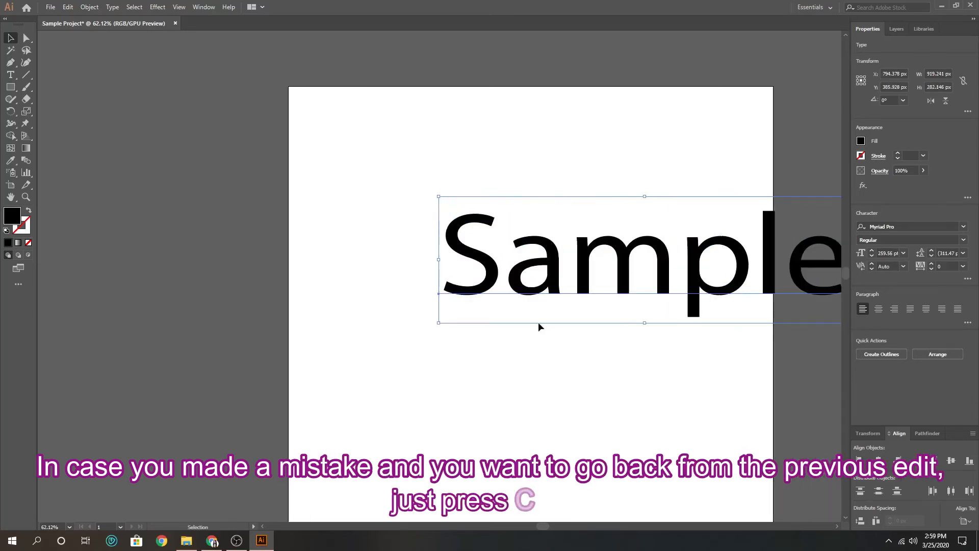
Move the enlarged "Sample" text so that it lies fully within the artboard, and undo that move.
{"action": "left_click_drag", "start_coordinate": [642, 259], "coordinate": [529, 209]}
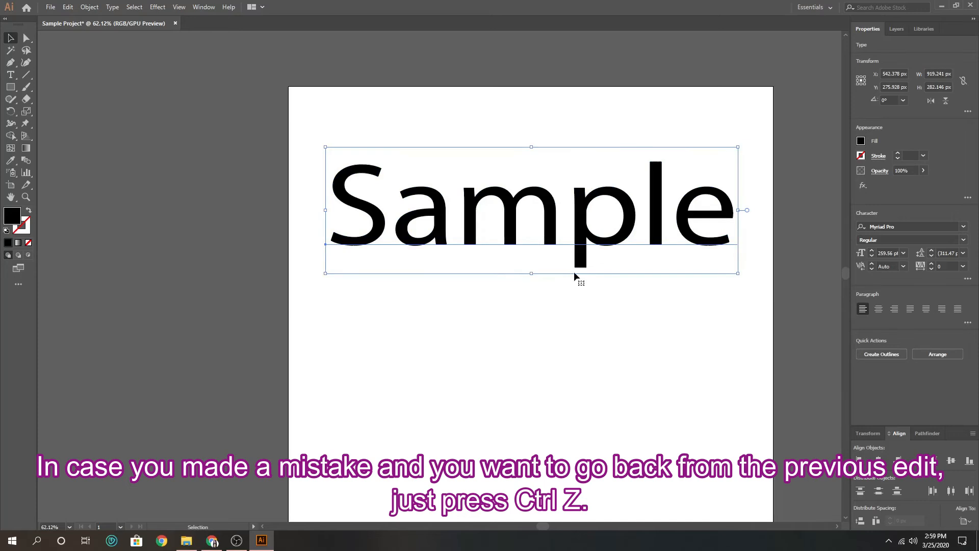
{"action": "key", "text": "ctrl"}
{"action": "key", "text": "ctrl+z"}
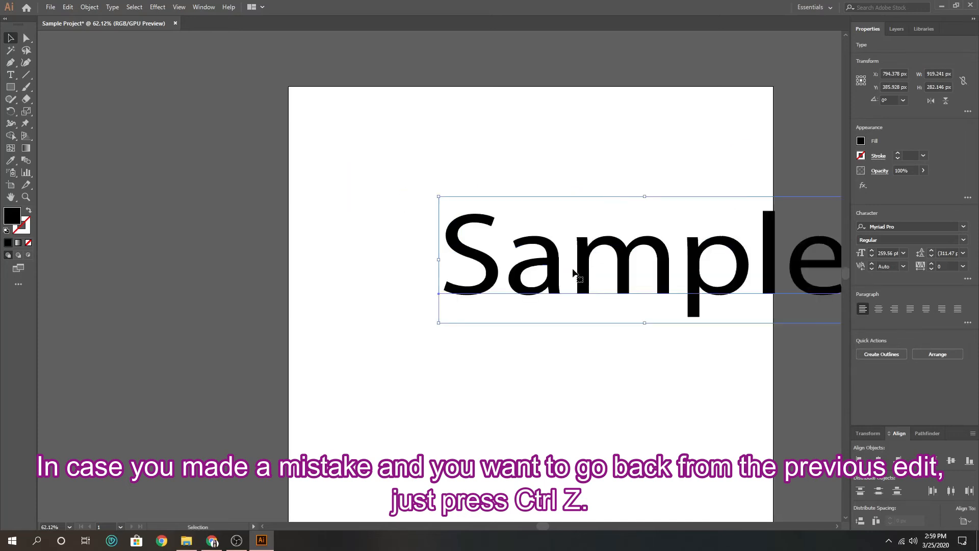
Draw a rectangle about 133 x 80 px in the artboard's upper-left area, and a square about 102 x 102 px below it.
{"action": "left_click", "coordinate": [10, 88]}
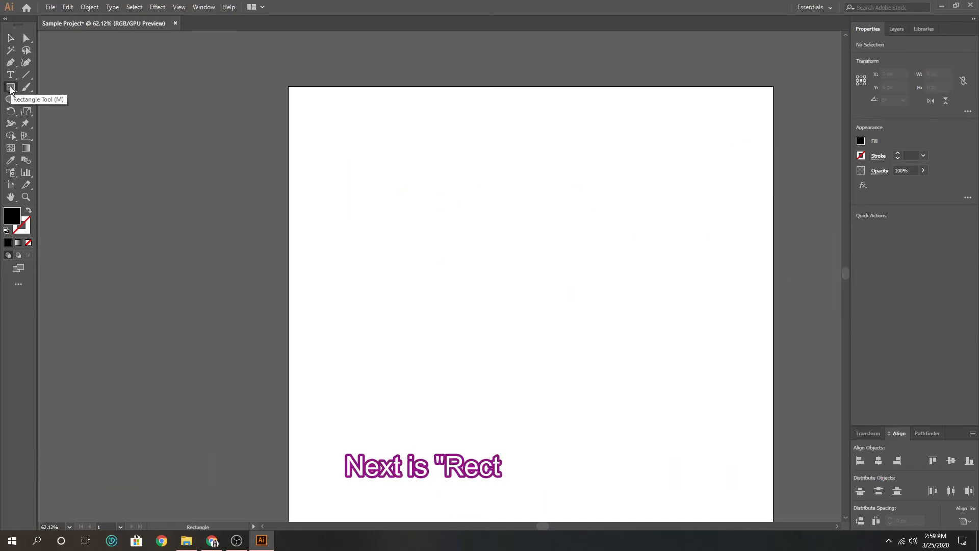
{"action": "left_click_drag", "start_coordinate": [11, 91], "coordinate": [11, 96]}
{"action": "left_click_drag", "start_coordinate": [378, 156], "coordinate": [438, 191]}
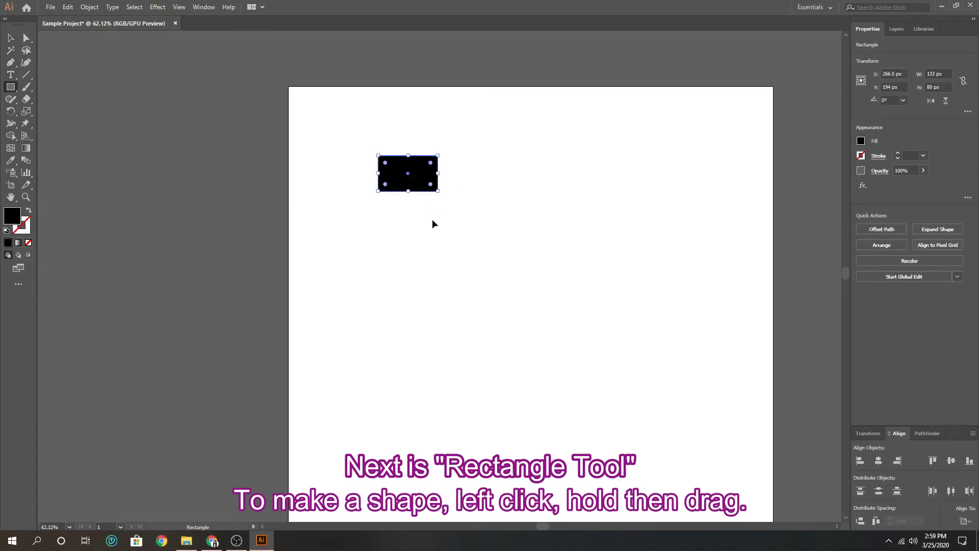
{"action": "left_click", "coordinate": [433, 211]}
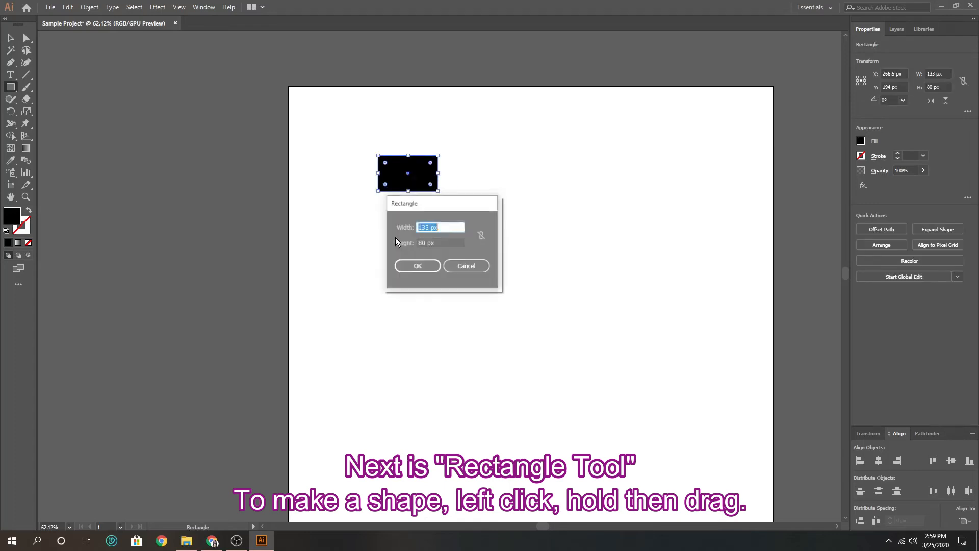
{"action": "left_click", "coordinate": [460, 265]}
{"action": "left_click_drag", "start_coordinate": [396, 219], "coordinate": [442, 264]}
{"action": "left_click", "coordinate": [491, 243]}
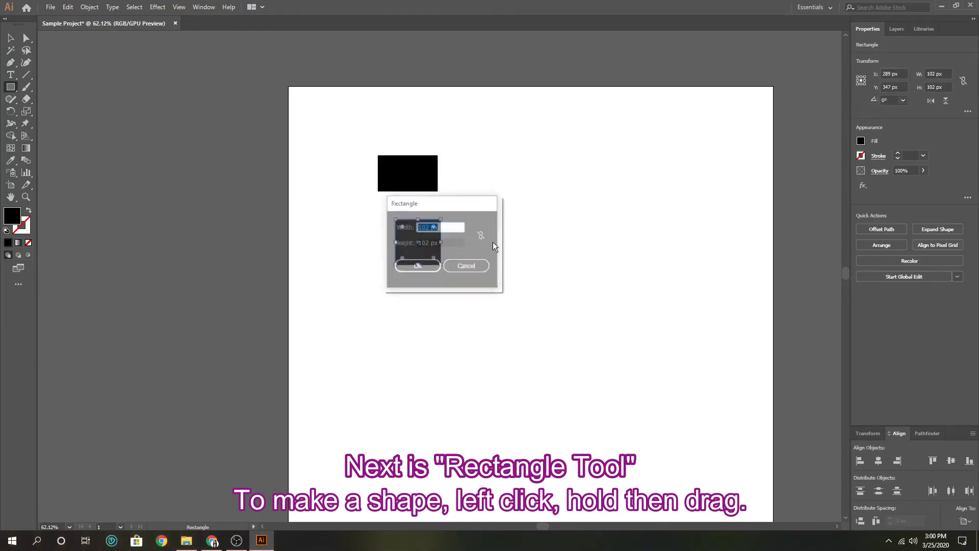
{"action": "left_click", "coordinate": [466, 265]}
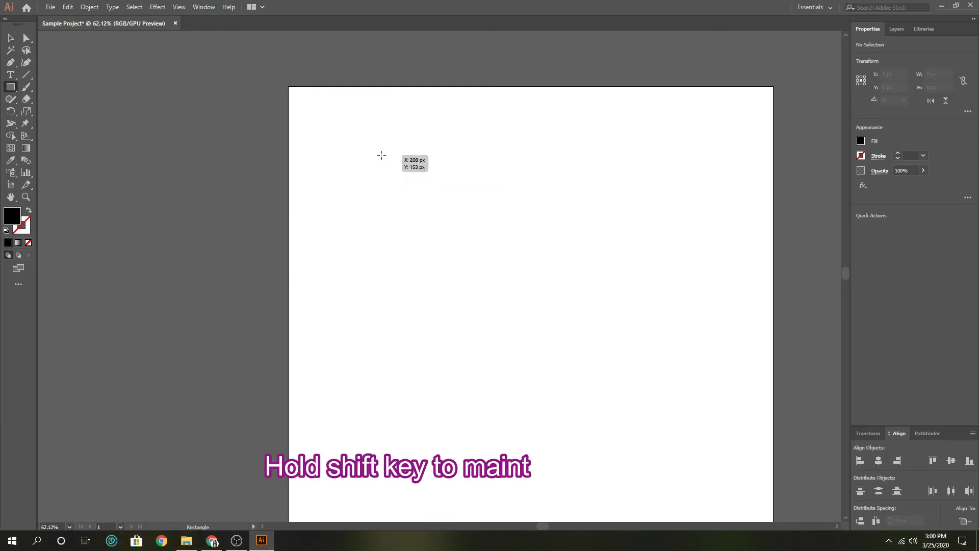
Draw a square about 309 x 309 px in the artboard's upper-left area, and delete it.
{"action": "left_click_drag", "start_coordinate": [381, 155], "coordinate": [520, 240]}
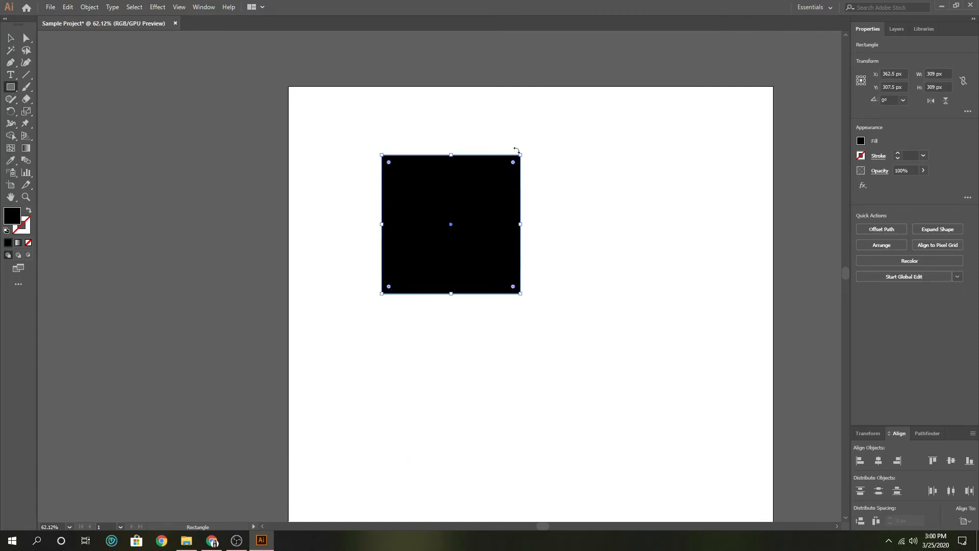
{"action": "key", "text": "Delete"}
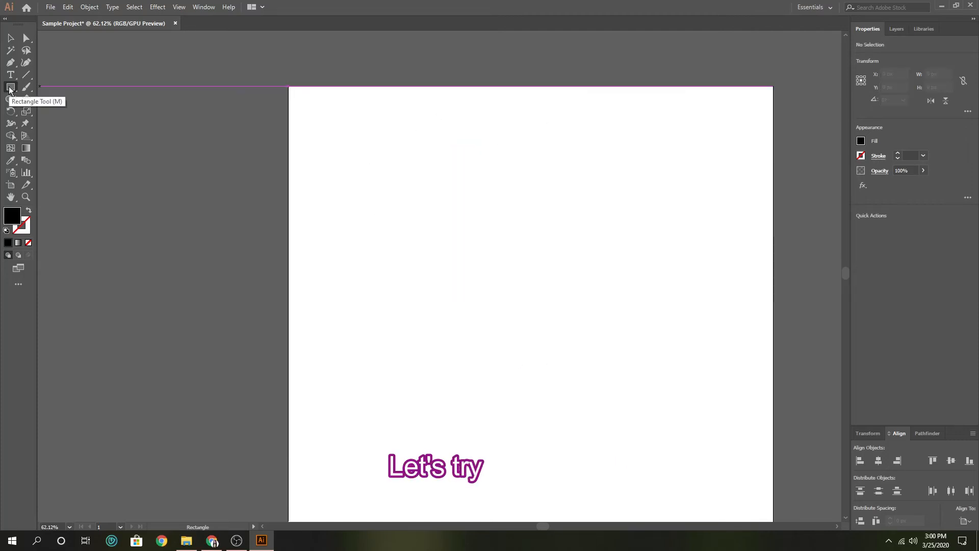
Draw a six-sided polygon about 249 x 273 px in the artboard's upper-left area with the Polygon tool.
{"action": "left_click", "coordinate": [11, 88]}
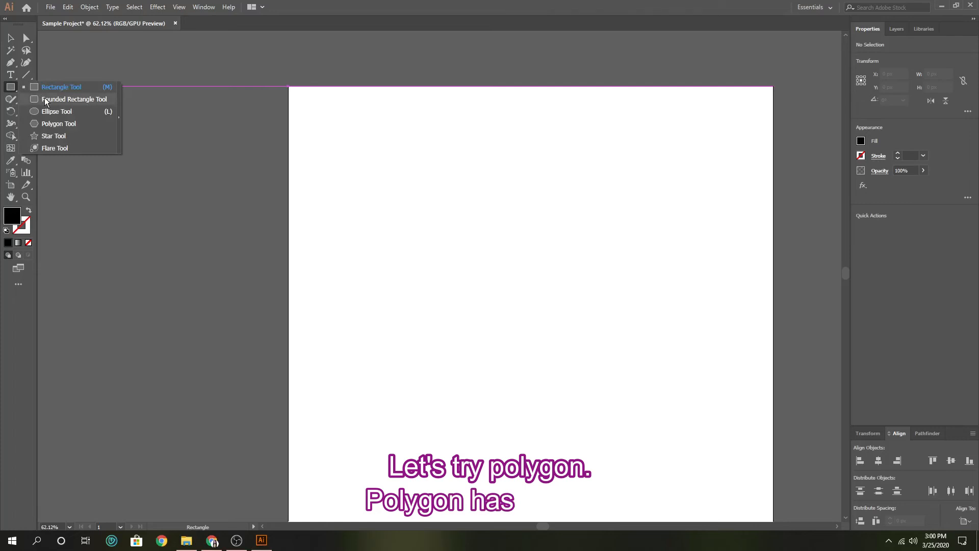
{"action": "left_click", "coordinate": [51, 126]}
{"action": "left_click_drag", "start_coordinate": [428, 188], "coordinate": [478, 222]}
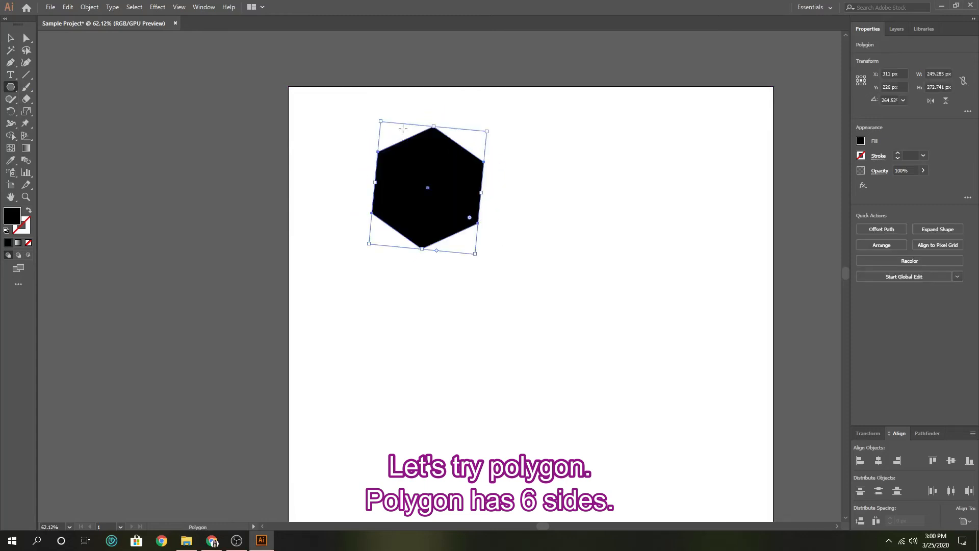
Create a triangle to the right of the hexagon as a 3-sided polygon with a radius of 136.9966 px.
{"action": "double_click", "coordinate": [611, 245]}
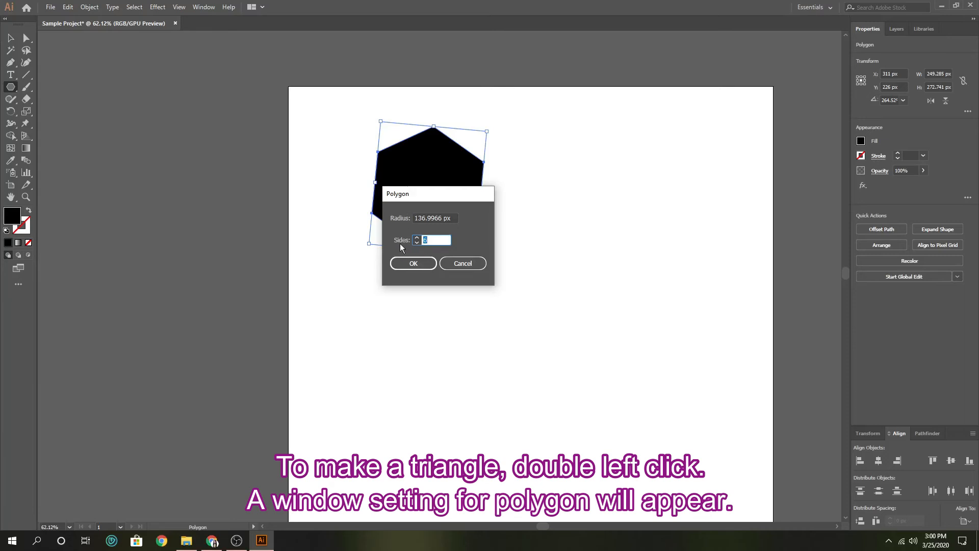
{"action": "left_click_drag", "start_coordinate": [431, 199], "coordinate": [602, 174]}
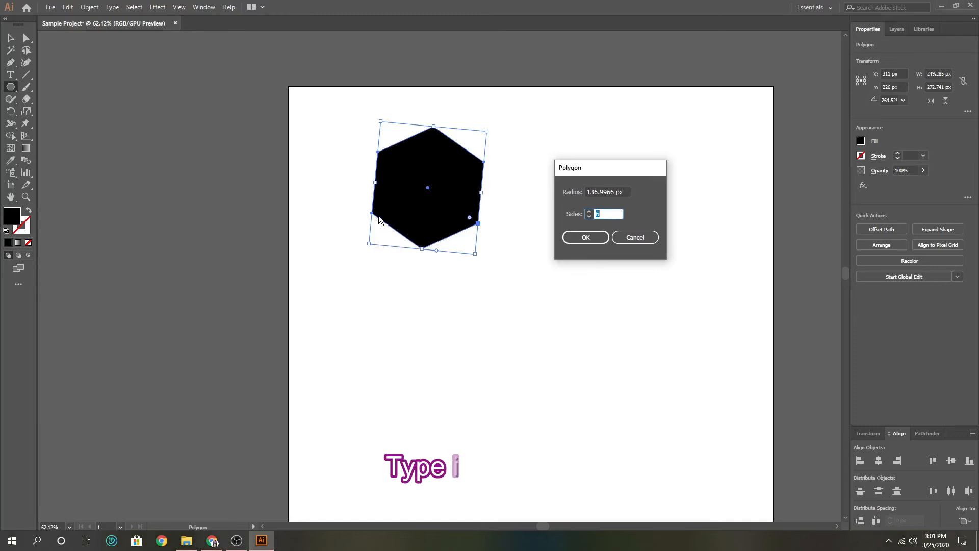
{"action": "left_click", "coordinate": [608, 213]}
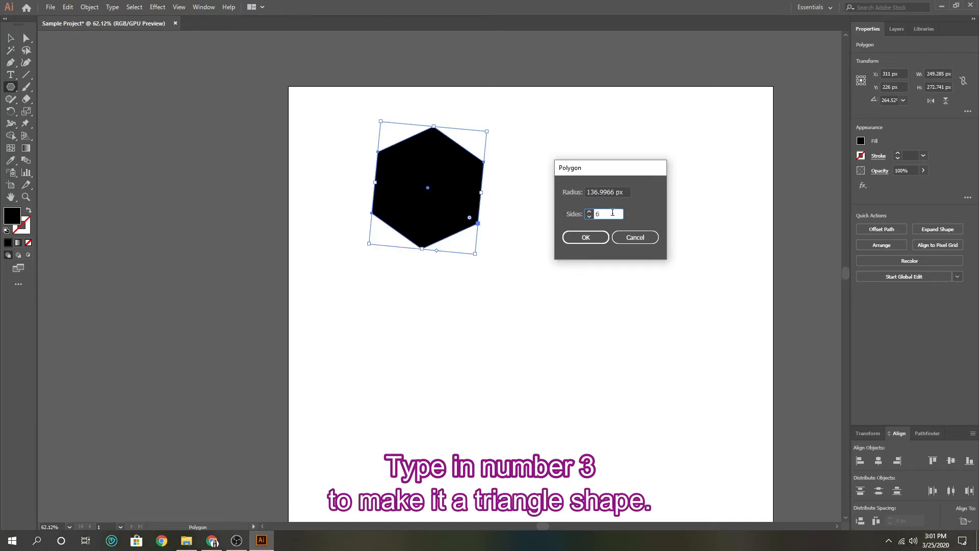
{"action": "left_click", "coordinate": [574, 238]}
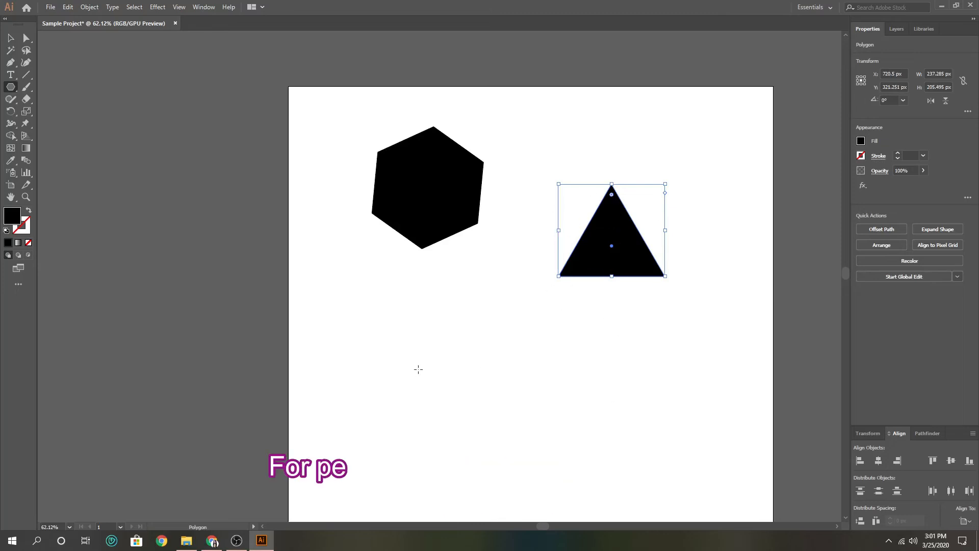
Create a pentagon below the hexagon as a 5-sided polygon with a radius of 136.9966 px.
{"action": "left_click", "coordinate": [451, 354]}
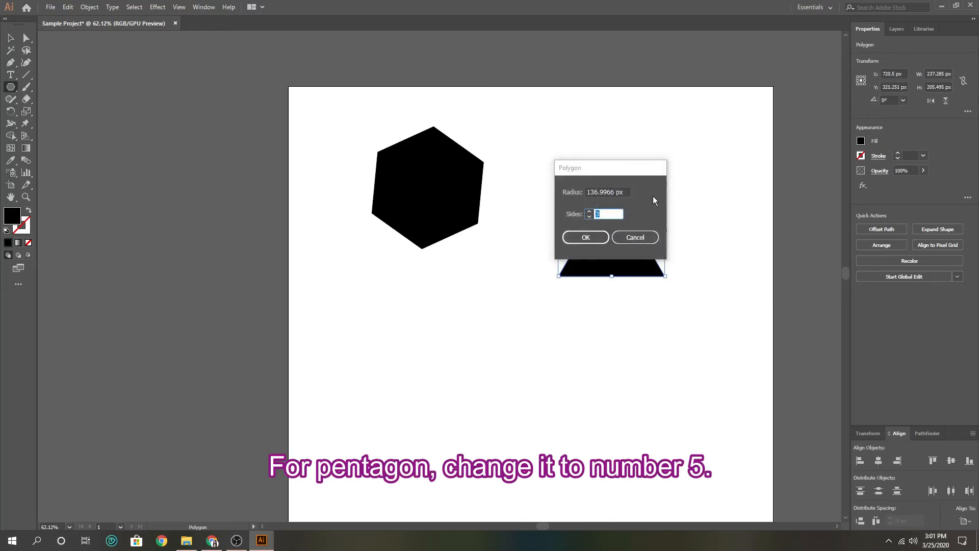
{"action": "type", "text": "7"}
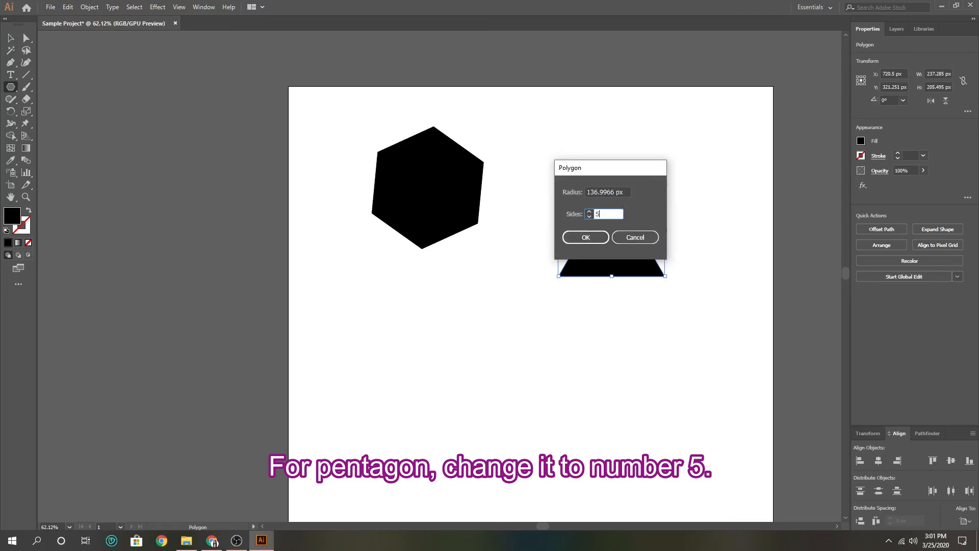
{"action": "left_click", "coordinate": [568, 237]}
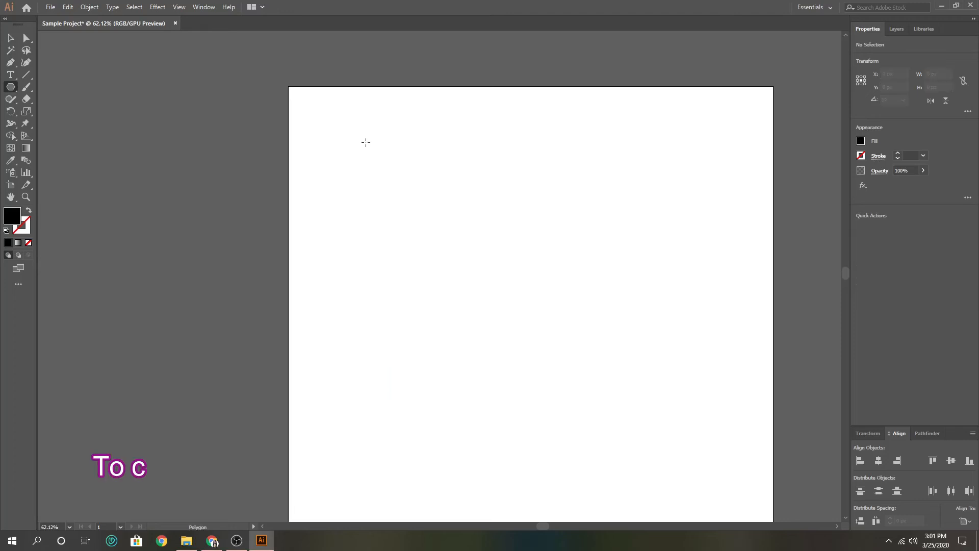
Draw a pentagon about 167 x 159 px near the artboard's upper-left corner, and choose 4e57be as its fill color.
{"action": "left_click_drag", "start_coordinate": [349, 134], "coordinate": [371, 166]}
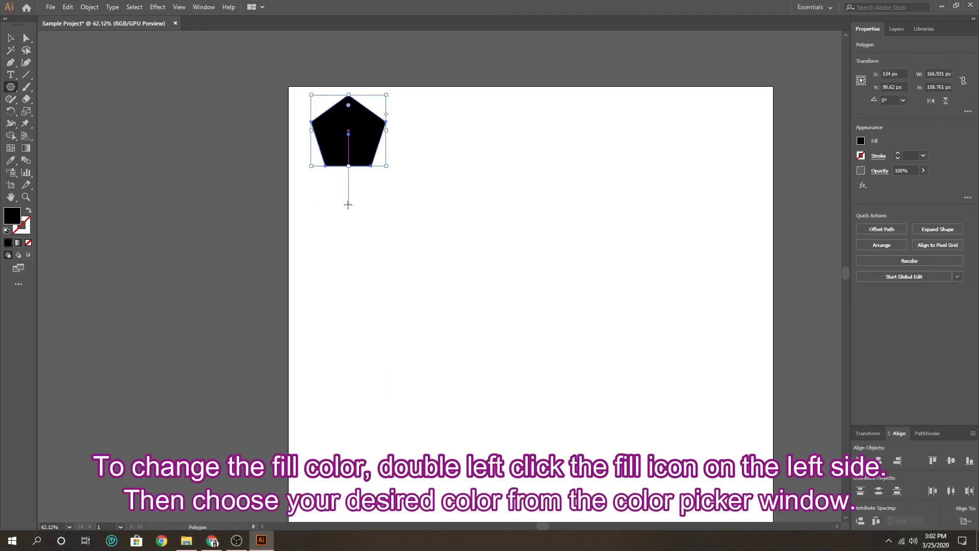
{"action": "double_click", "coordinate": [19, 218]}
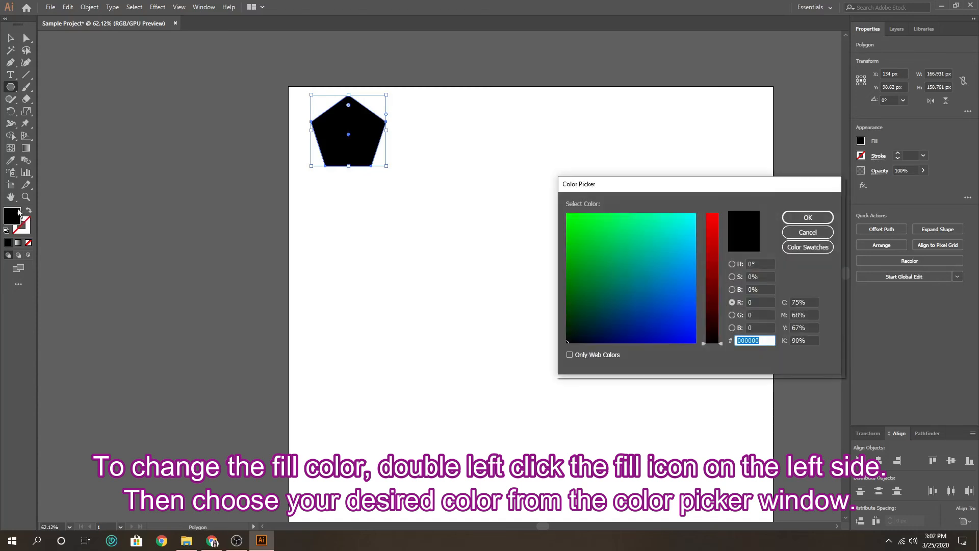
{"action": "left_click_drag", "start_coordinate": [673, 243], "coordinate": [710, 304]}
{"action": "left_click", "coordinate": [711, 239]}
{"action": "left_click", "coordinate": [647, 305]}
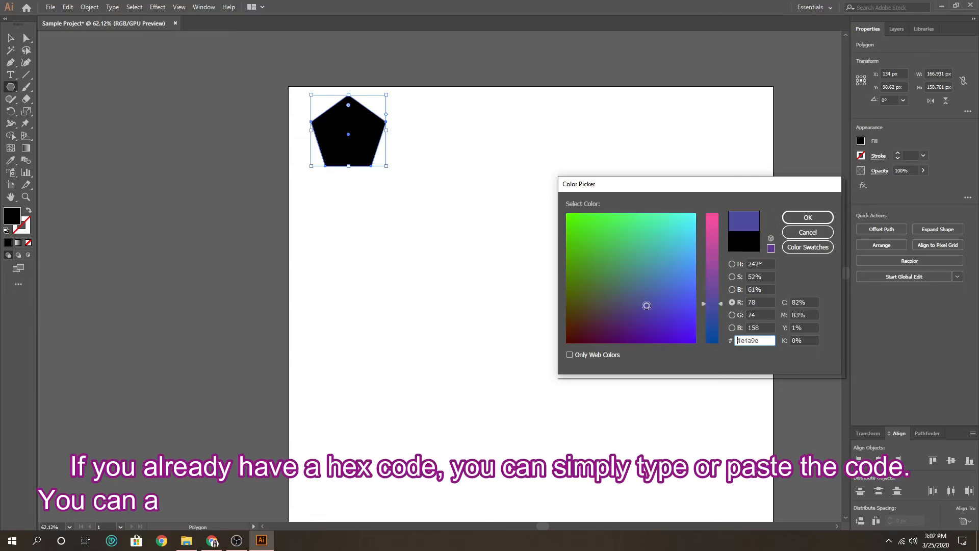
{"action": "type", "text": "4e57be"}
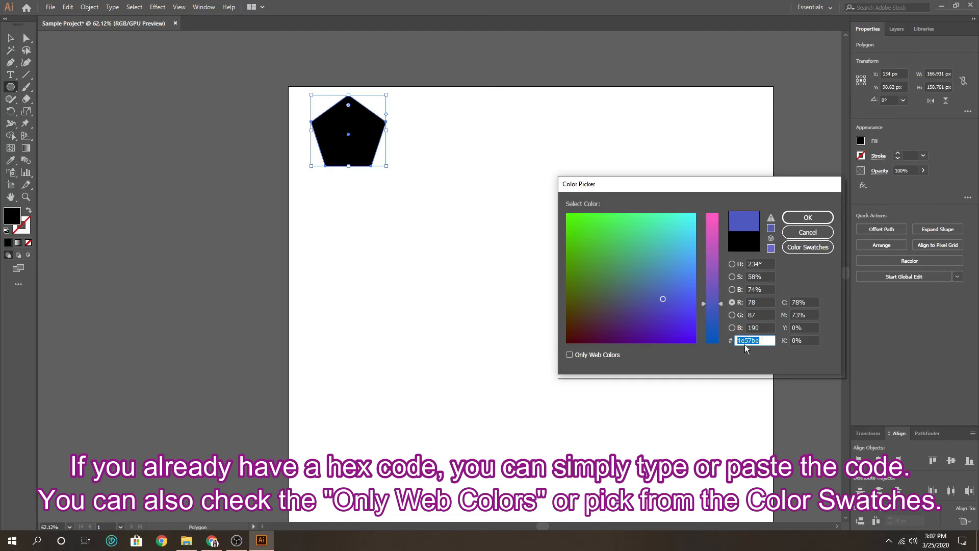
Try choosing the fill from web colors only, and return to the full color range.
{"action": "left_click", "coordinate": [569, 355]}
{"action": "left_click", "coordinate": [598, 315]}
{"action": "left_click_drag", "start_coordinate": [598, 315], "coordinate": [620, 327]}
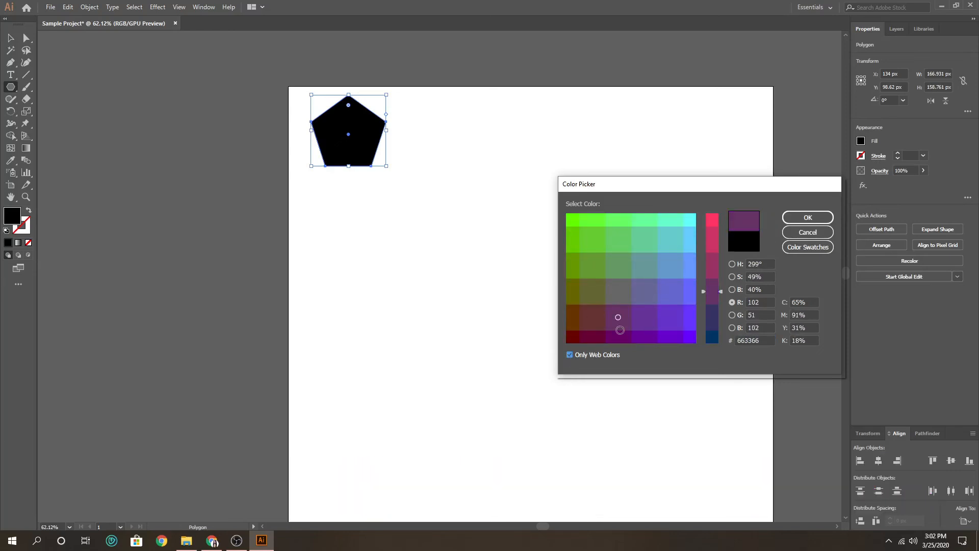
{"action": "left_click", "coordinate": [570, 355]}
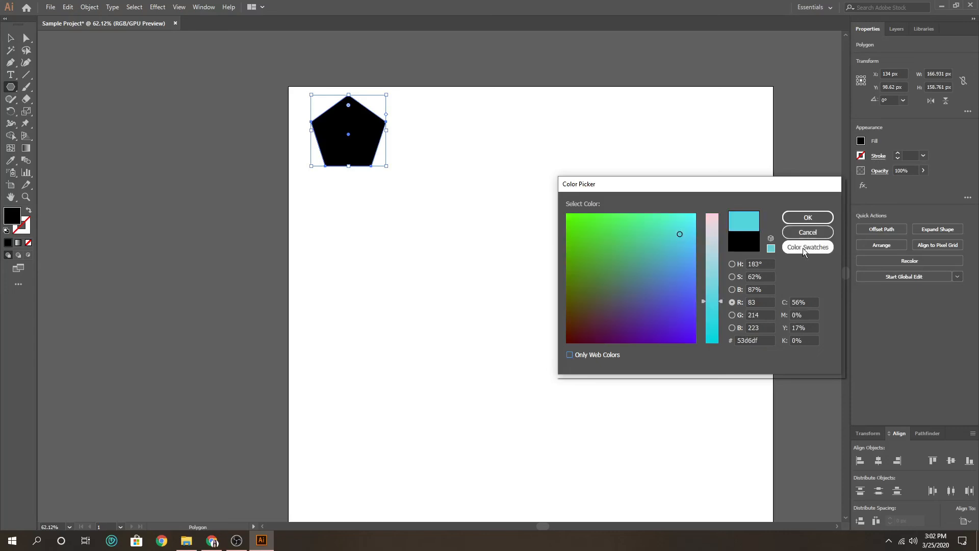
Fill the pentagon with the brown color swatch R=140 G=98 B=57.
{"action": "left_click", "coordinate": [808, 247]}
{"action": "left_click_drag", "start_coordinate": [709, 311], "coordinate": [710, 297]}
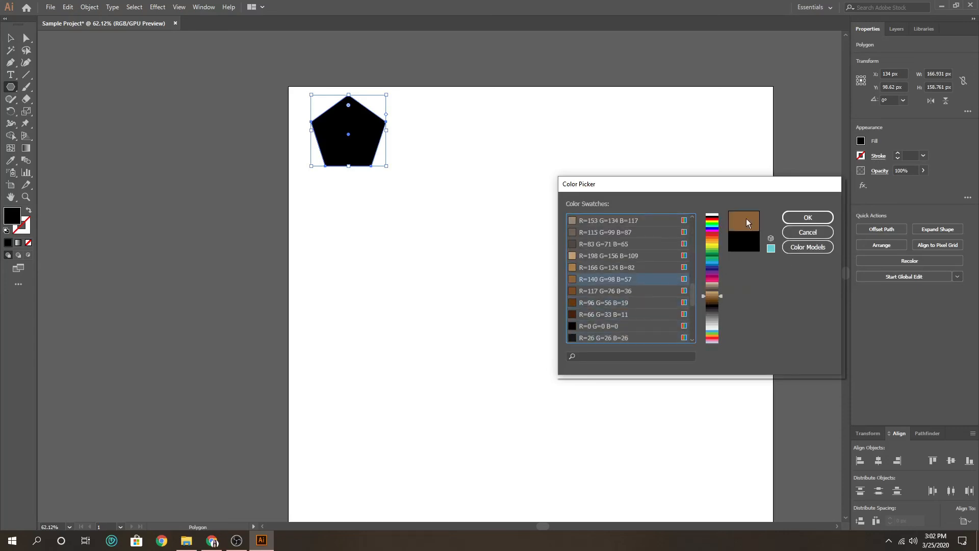
{"action": "left_click", "coordinate": [808, 217]}
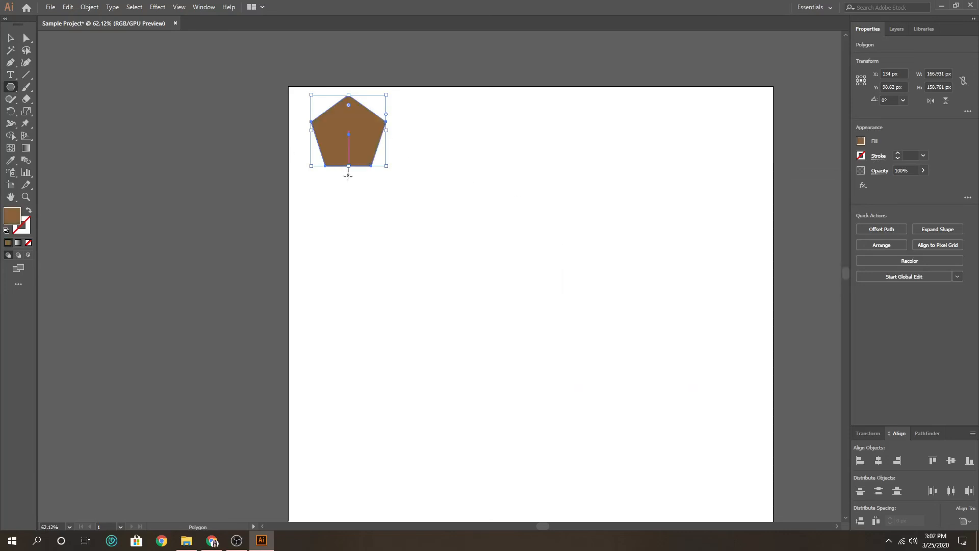
Change the pentagon's fill color to pink, hex fc78cd.
{"action": "double_click", "coordinate": [11, 216]}
{"action": "left_click", "coordinate": [670, 243]}
{"action": "left_click", "coordinate": [645, 326]}
{"action": "left_click", "coordinate": [712, 215]}
{"action": "left_click", "coordinate": [683, 277]}
{"action": "left_click", "coordinate": [669, 270]}
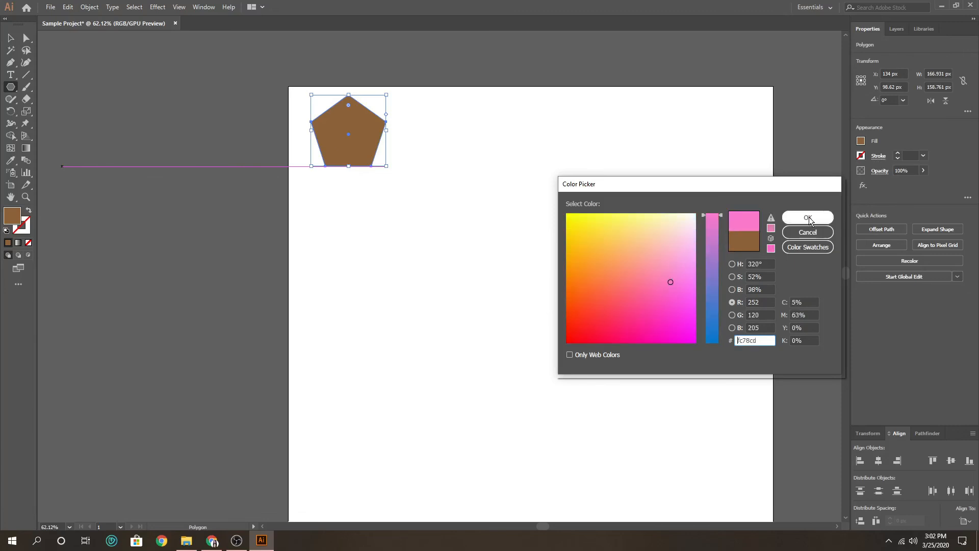
{"action": "left_click", "coordinate": [808, 218]}
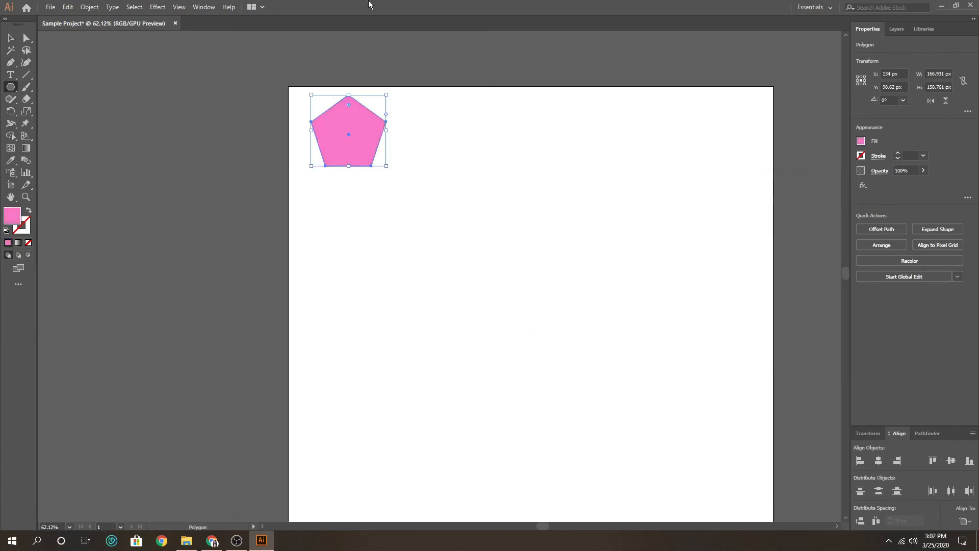
Draw a second pentagon about 140 x 133 px below the pink one, and fill it with dark blue.
{"action": "left_click_drag", "start_coordinate": [346, 219], "coordinate": [365, 247]}
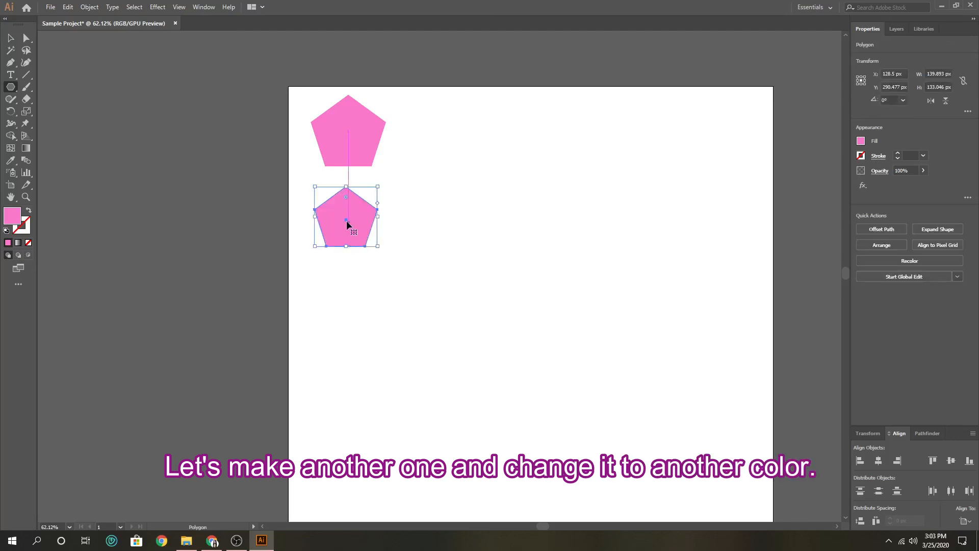
{"action": "double_click", "coordinate": [16, 219]}
{"action": "left_click", "coordinate": [712, 300]}
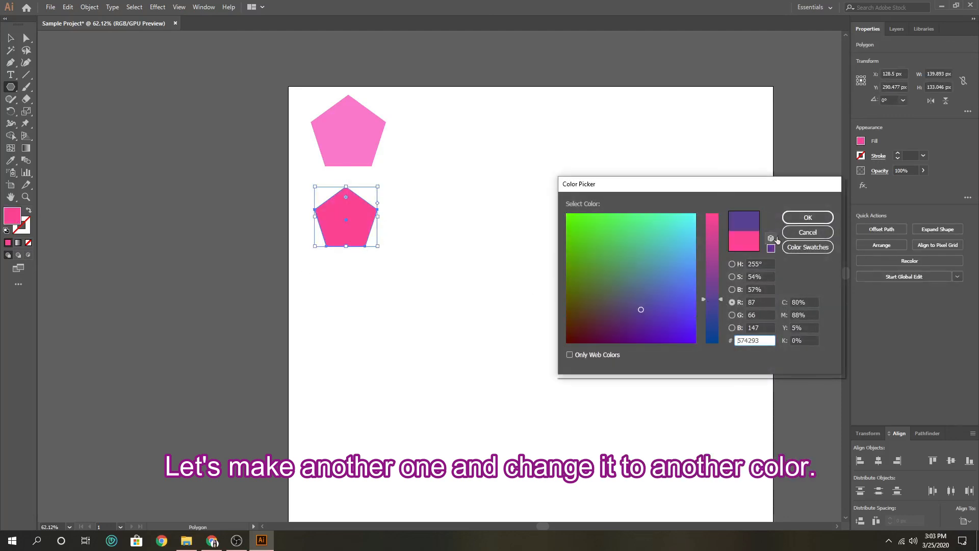
{"action": "left_click", "coordinate": [711, 327]}
{"action": "left_click", "coordinate": [799, 219]}
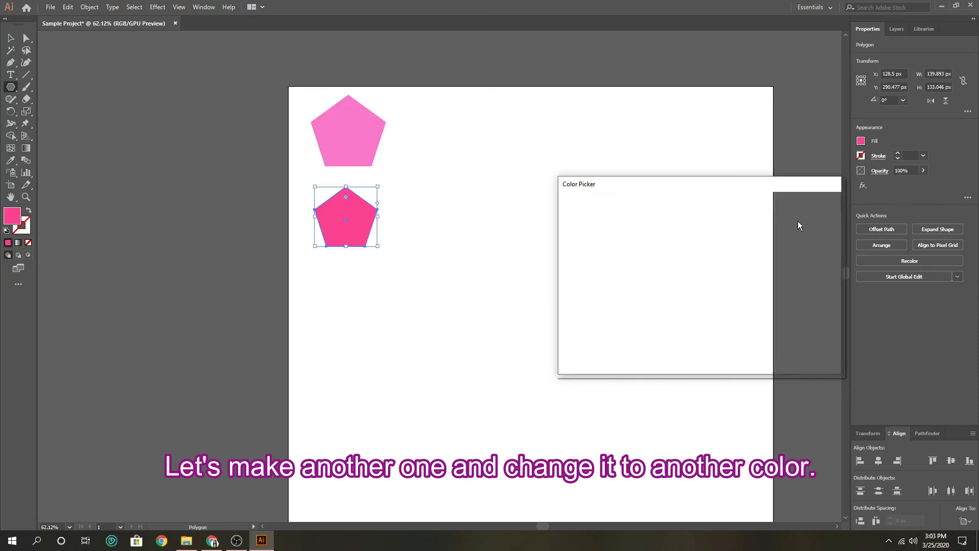
{"action": "key", "text": "v"}
{"action": "left_click", "coordinate": [466, 267]}
Draw a pentagon with the default white fill and black stroke to the right of the pink one.
{"action": "left_click", "coordinate": [6, 230]}
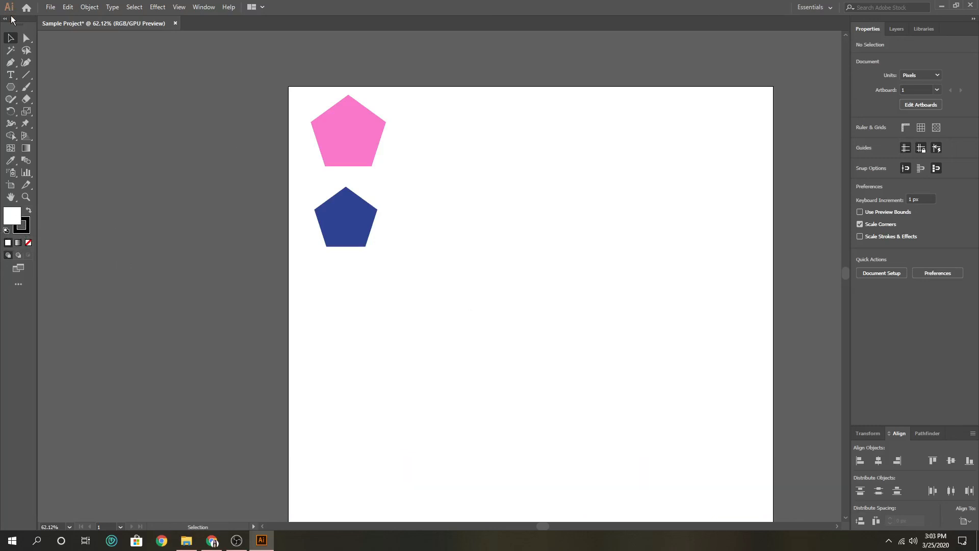
{"action": "left_click", "coordinate": [11, 86]}
{"action": "left_click_drag", "start_coordinate": [518, 168], "coordinate": [546, 198]}
{"action": "key", "text": "v"}
{"action": "left_click", "coordinate": [556, 209]}
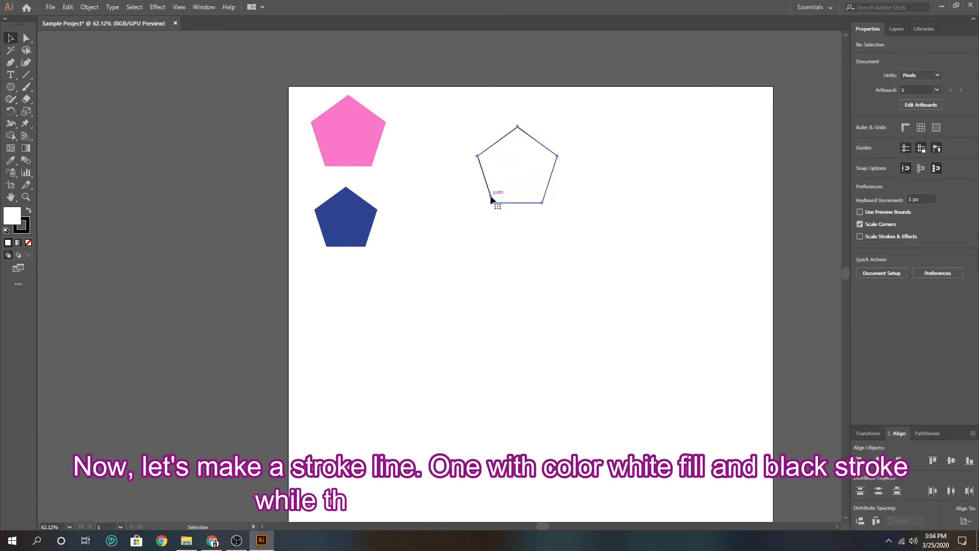
Move the white pentagon off the artboard onto the gray canvas to its left.
{"action": "left_click", "coordinate": [487, 185]}
{"action": "left_click_drag", "start_coordinate": [487, 186], "coordinate": [116, 236]}
{"action": "left_click", "coordinate": [228, 275]}
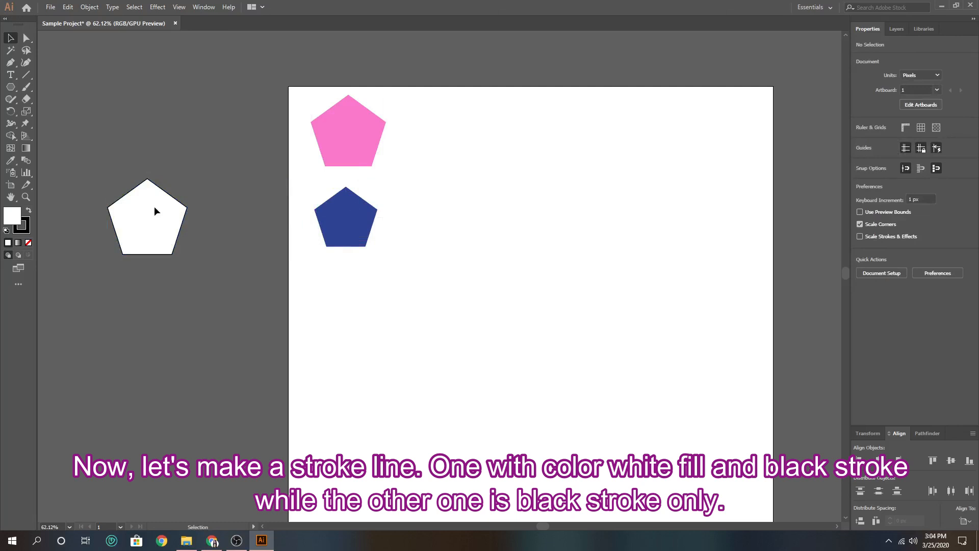
Draw a pentagon about 183 x 174 px with no fill and a black stroke below the white one.
{"action": "left_click", "coordinate": [27, 243]}
{"action": "left_click", "coordinate": [10, 88]}
{"action": "left_click_drag", "start_coordinate": [142, 304], "coordinate": [167, 335]}
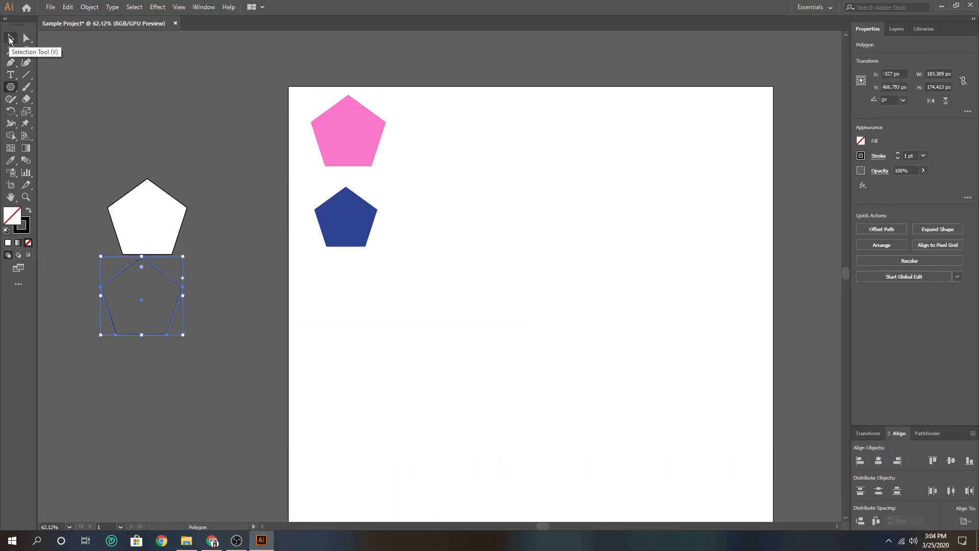
{"action": "key", "text": "v"}
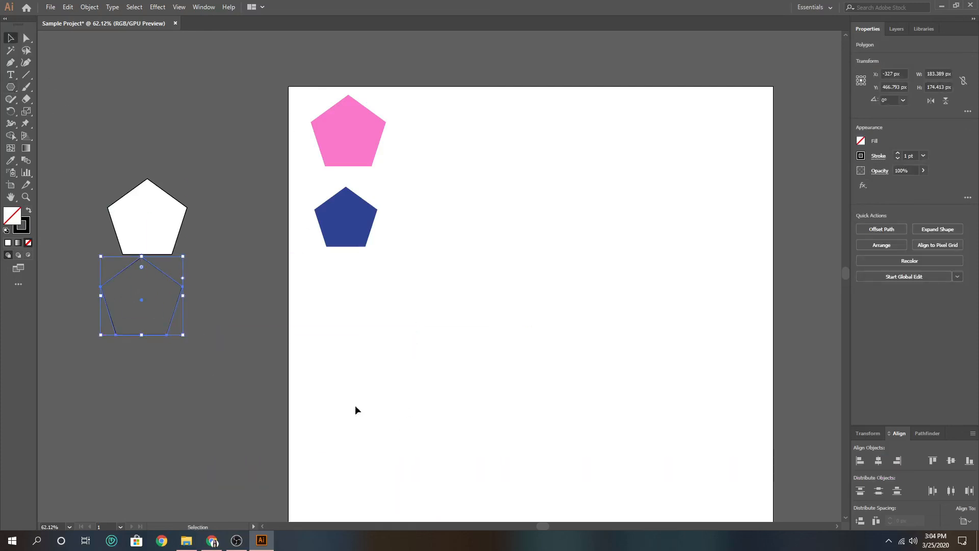
Move the unfilled pentagon slightly down from the white one, and bring both onto the artboard beside the colored pentagons.
{"action": "left_click", "coordinate": [357, 409]}
{"action": "left_click_drag", "start_coordinate": [182, 297], "coordinate": [193, 325]}
{"action": "left_click", "coordinate": [197, 271]}
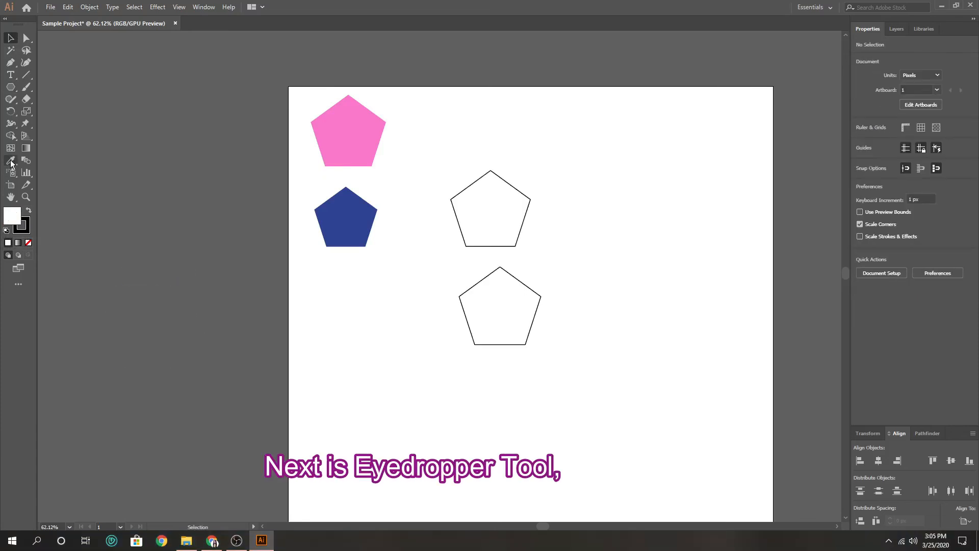
Recolor the pink pentagon blue by sampling the blue pentagon's appearance with the Eyedropper tool.
{"action": "left_click", "coordinate": [10, 163]}
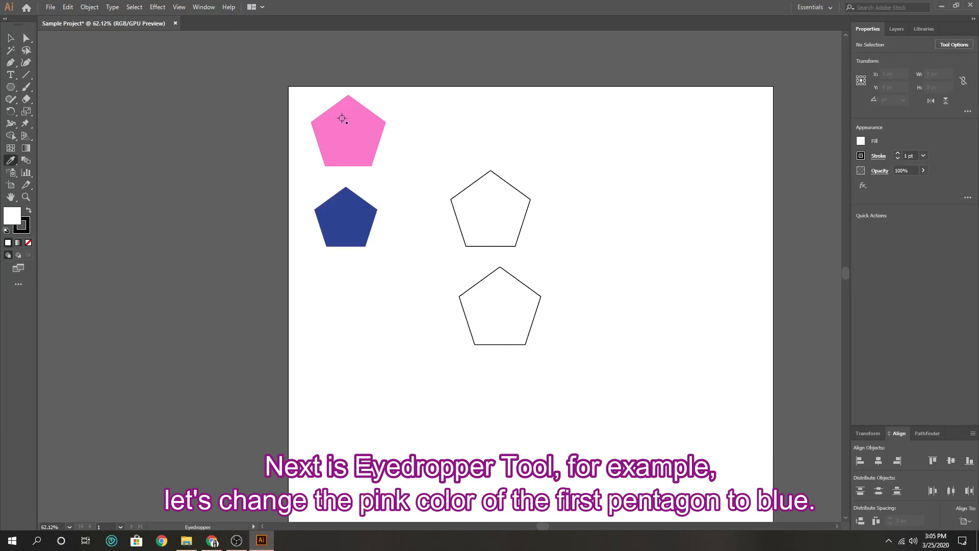
{"action": "left_click", "coordinate": [10, 38]}
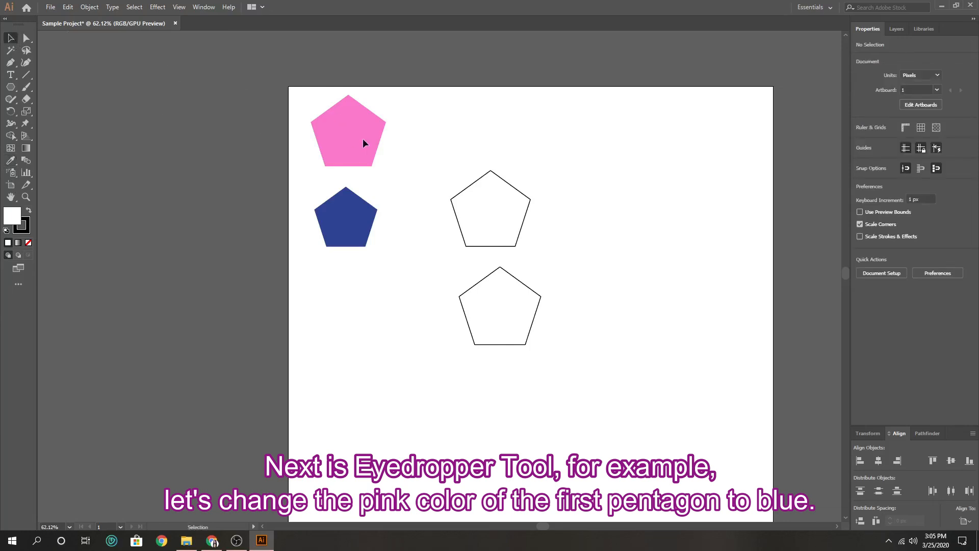
{"action": "left_click", "coordinate": [379, 118]}
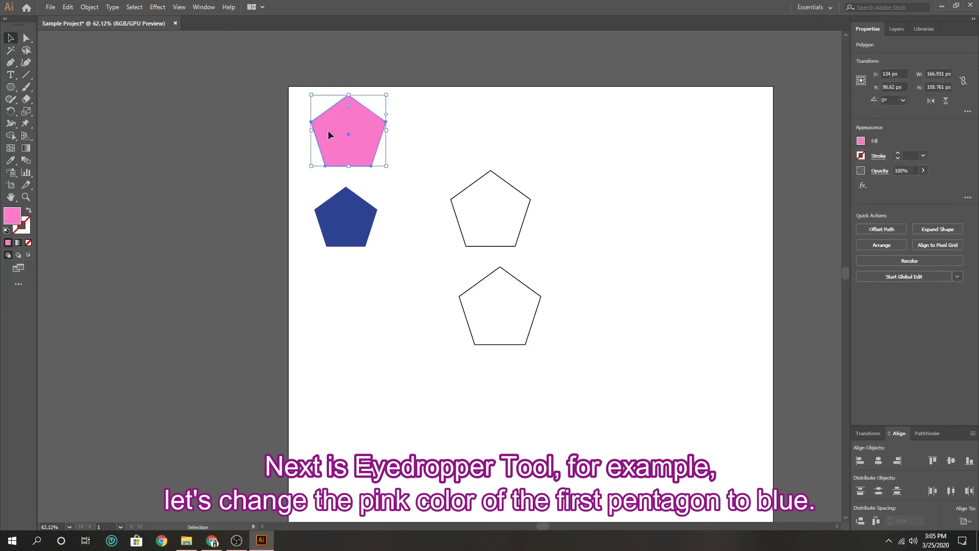
{"action": "left_click", "coordinate": [11, 160]}
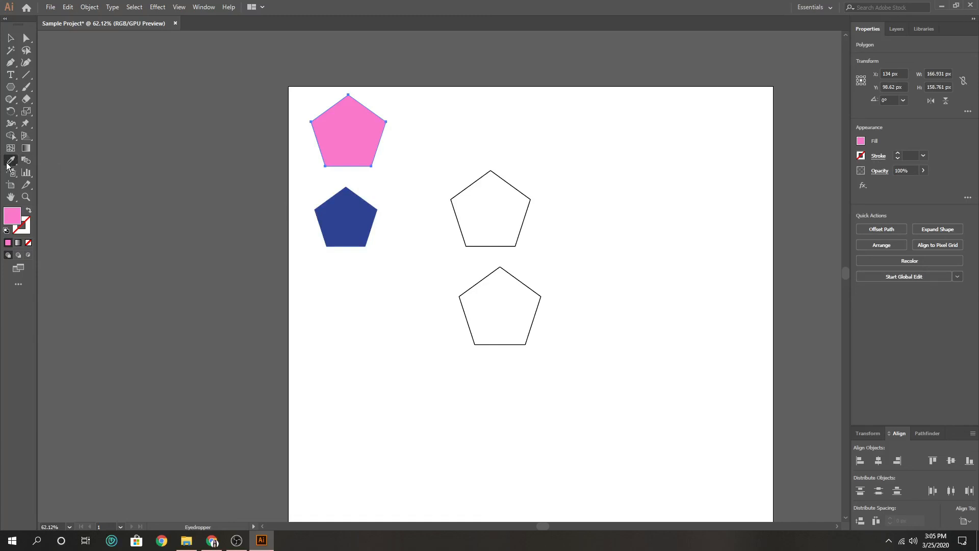
{"action": "left_click", "coordinate": [342, 225]}
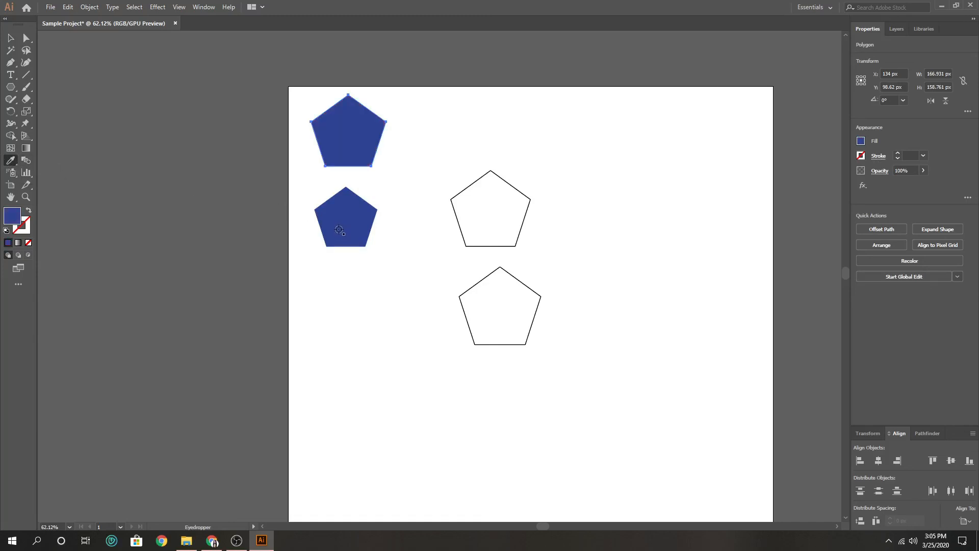
Apply the appearances sampled at the white pentagon, inside the unfilled pentagon and at the blue pentagon to the selected pentagon in turn.
{"action": "left_click", "coordinate": [499, 195]}
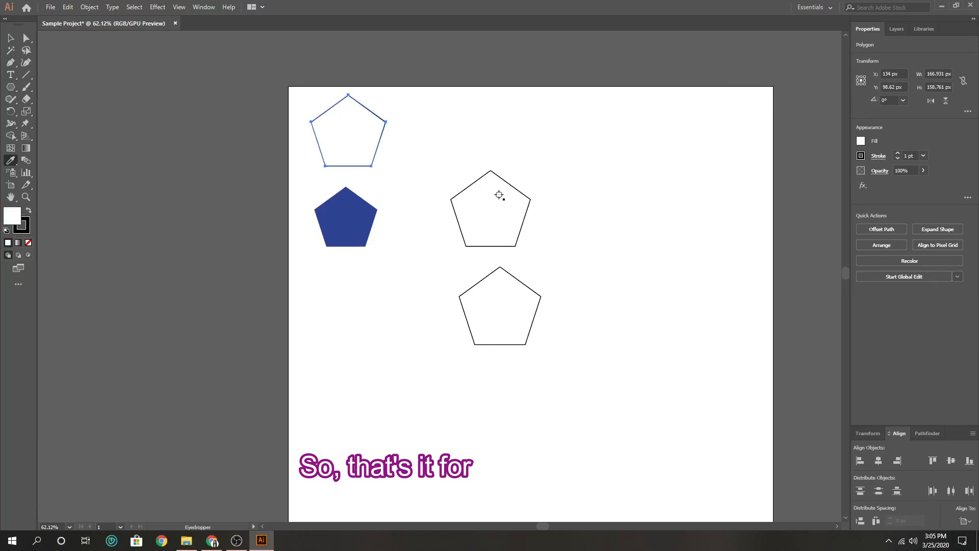
{"action": "left_click", "coordinate": [497, 284]}
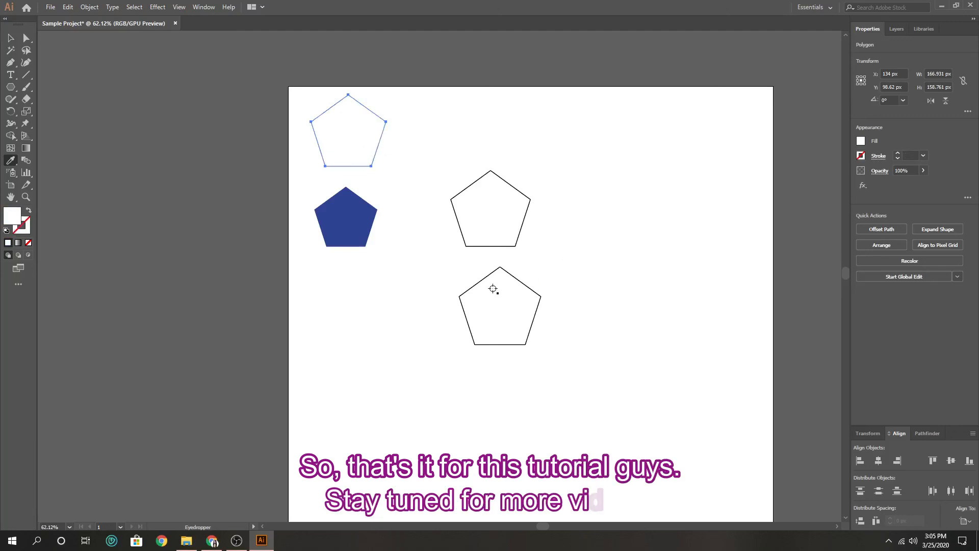
{"action": "left_click", "coordinate": [360, 214]}
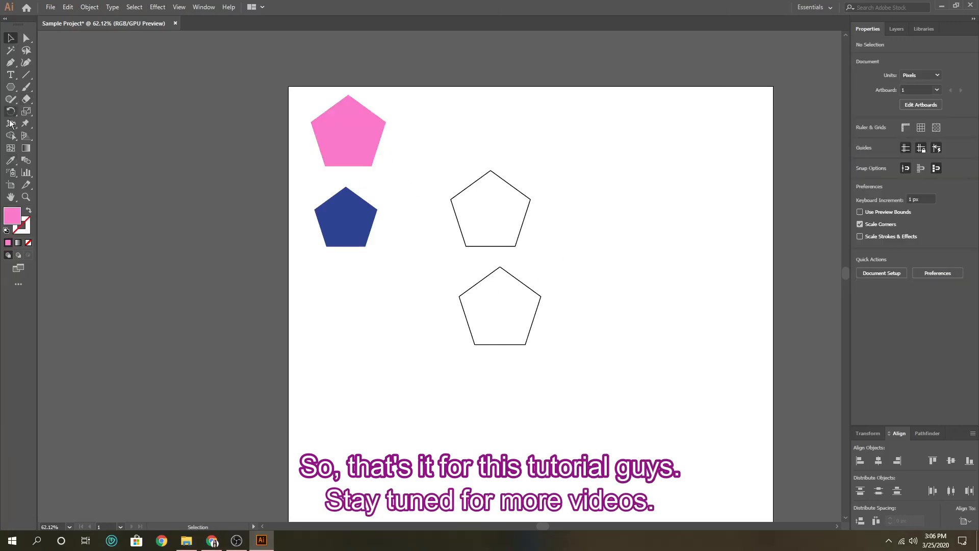
{"action": "left_click", "coordinate": [26, 87]}
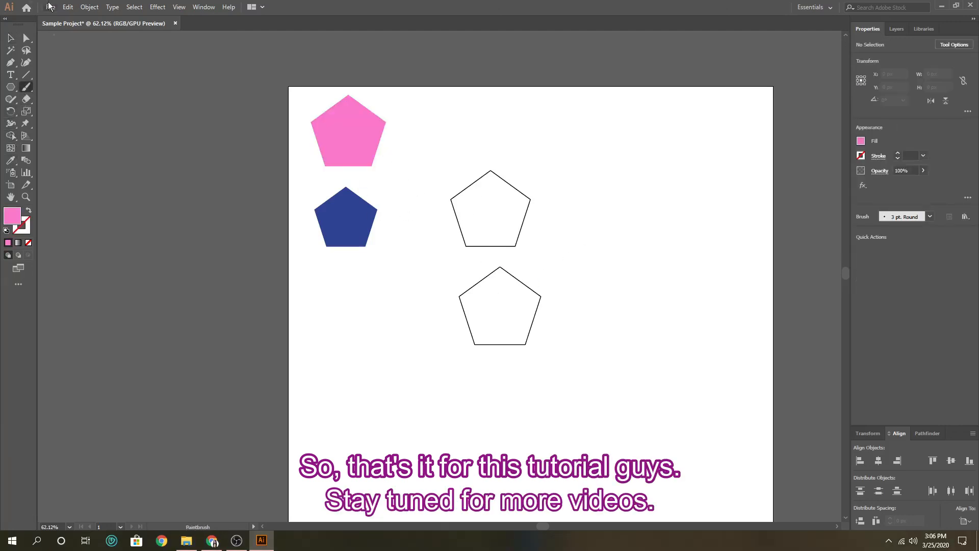